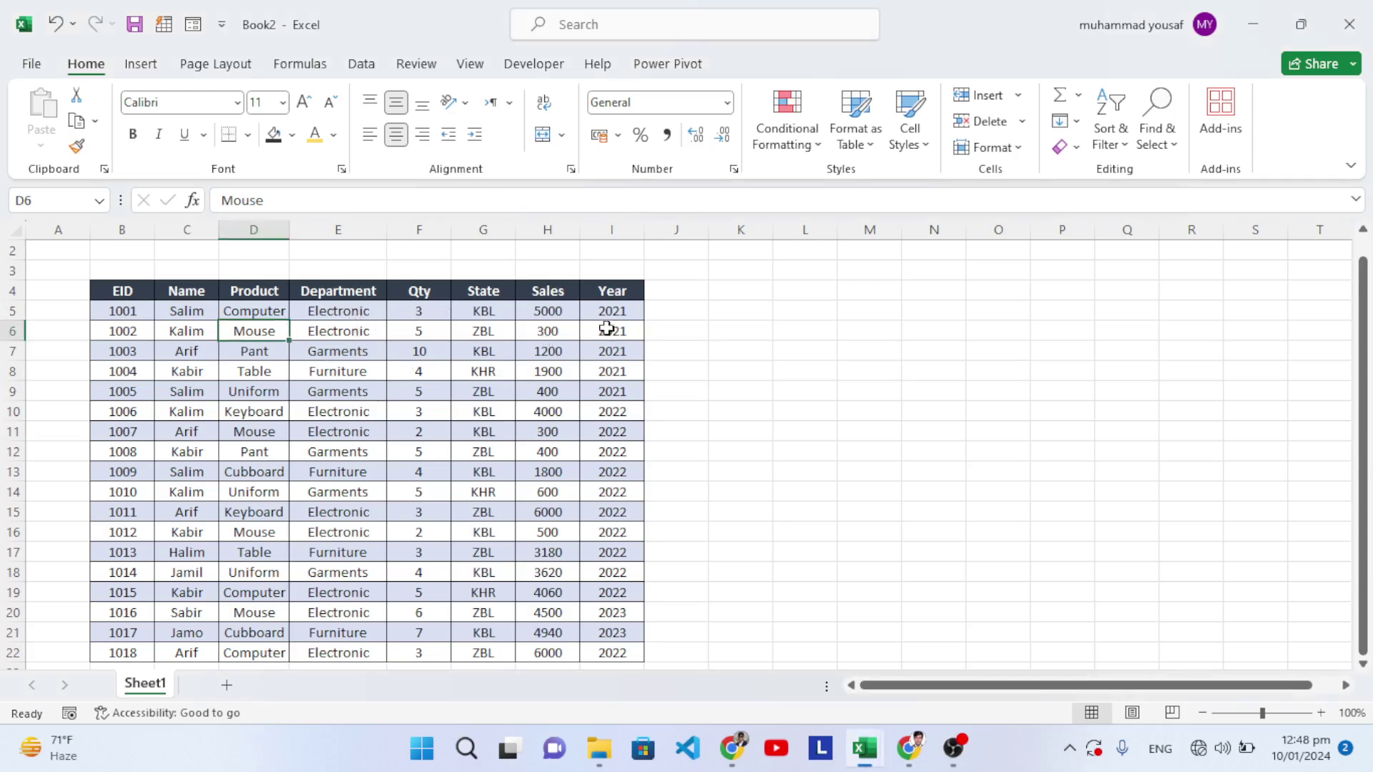
# Step: Review the Year, State and Department columns and the Garments, Electronic and Furniture entries
pyautogui.click(613, 291)
pyautogui.click(494, 293)
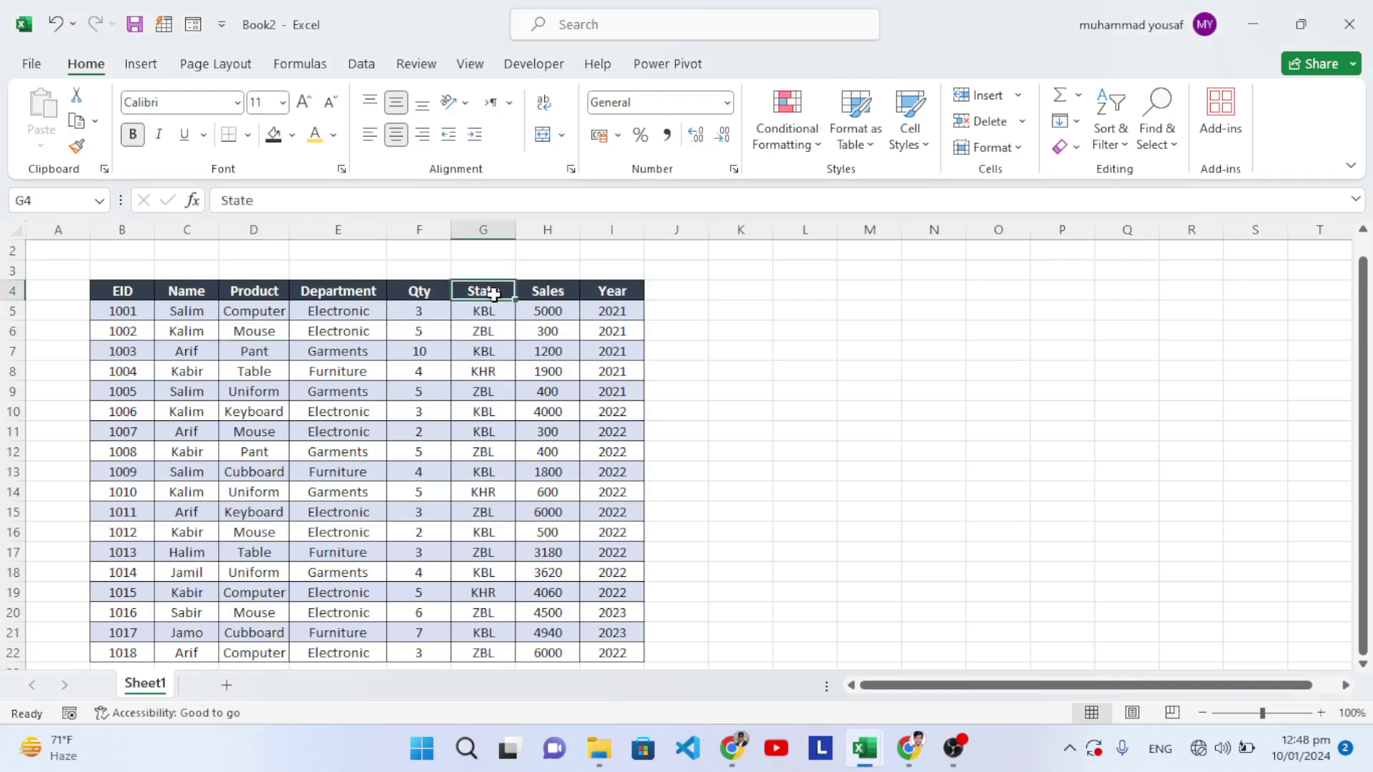
pyautogui.click(322, 291)
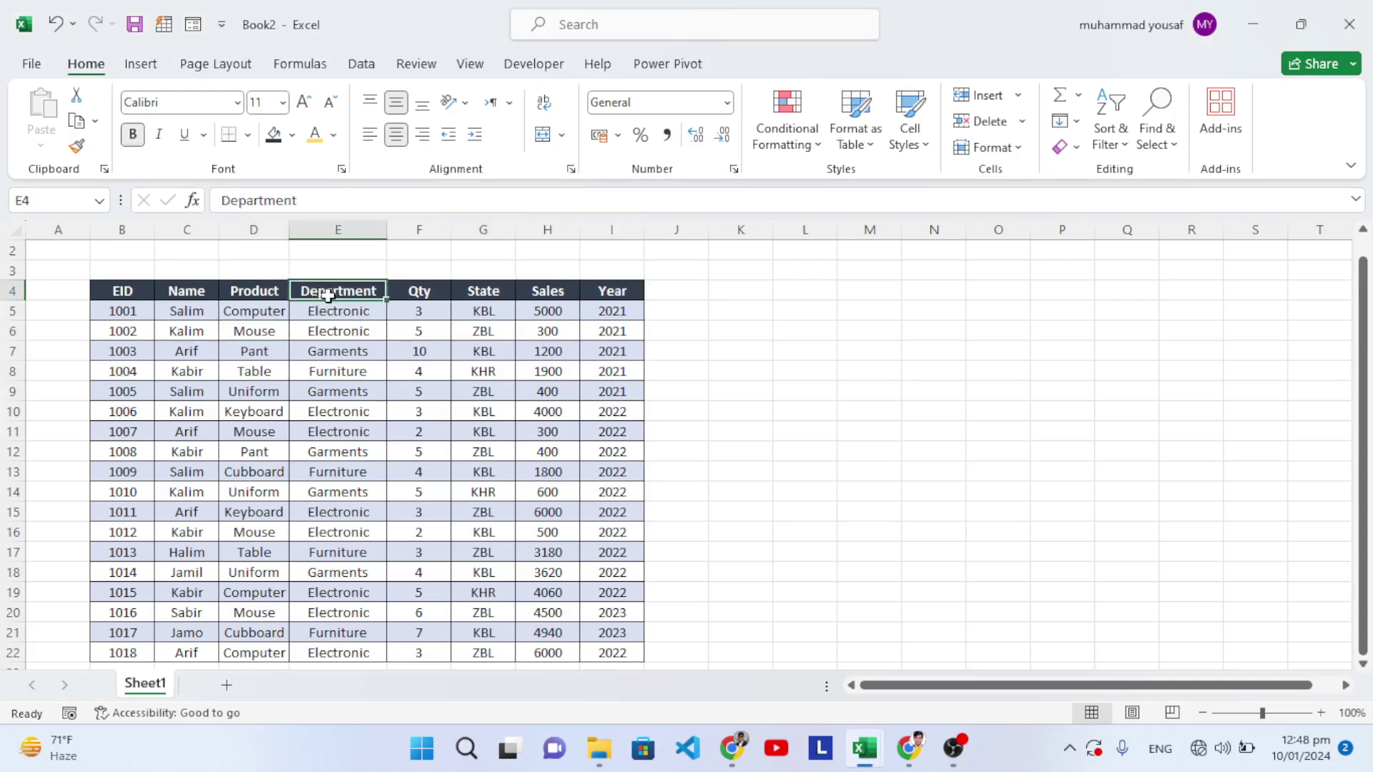
pyautogui.click(349, 346)
pyautogui.click(332, 309)
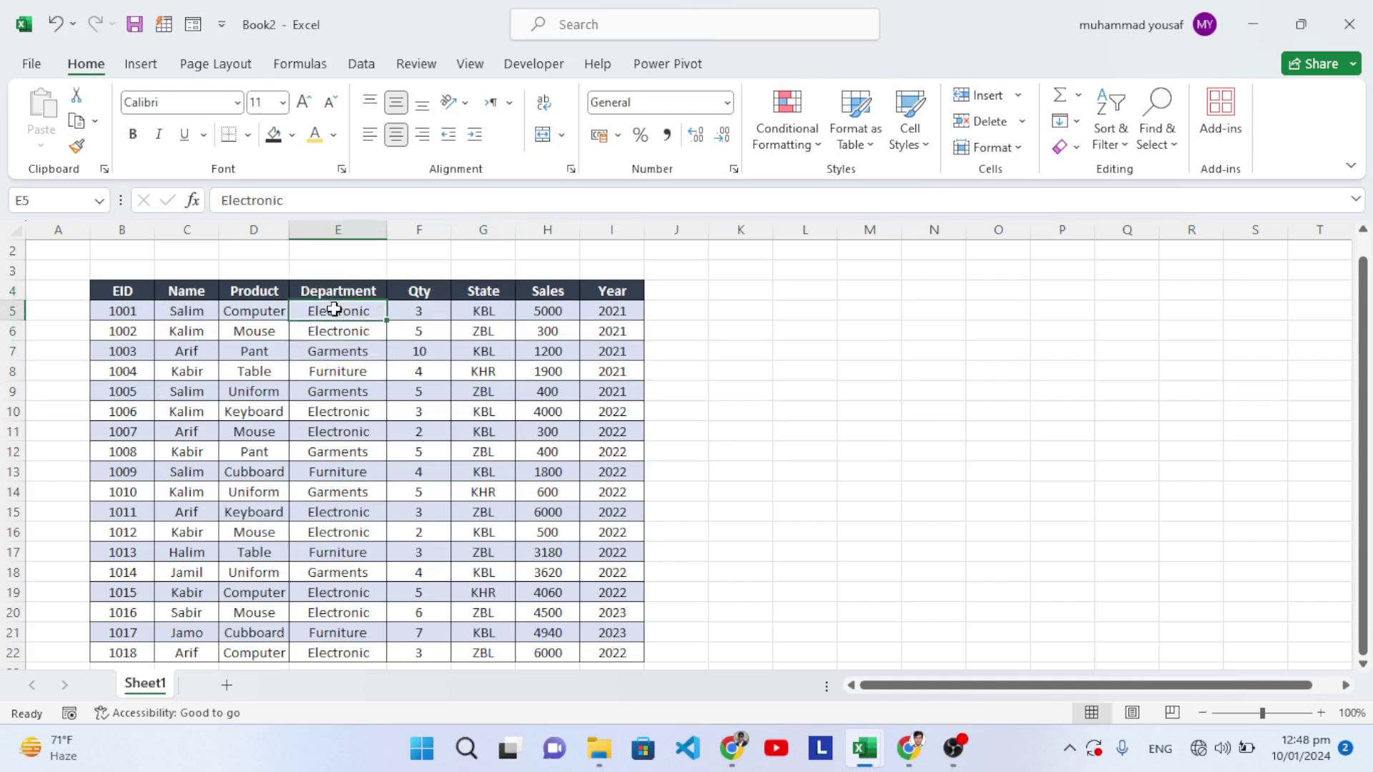
pyautogui.click(335, 353)
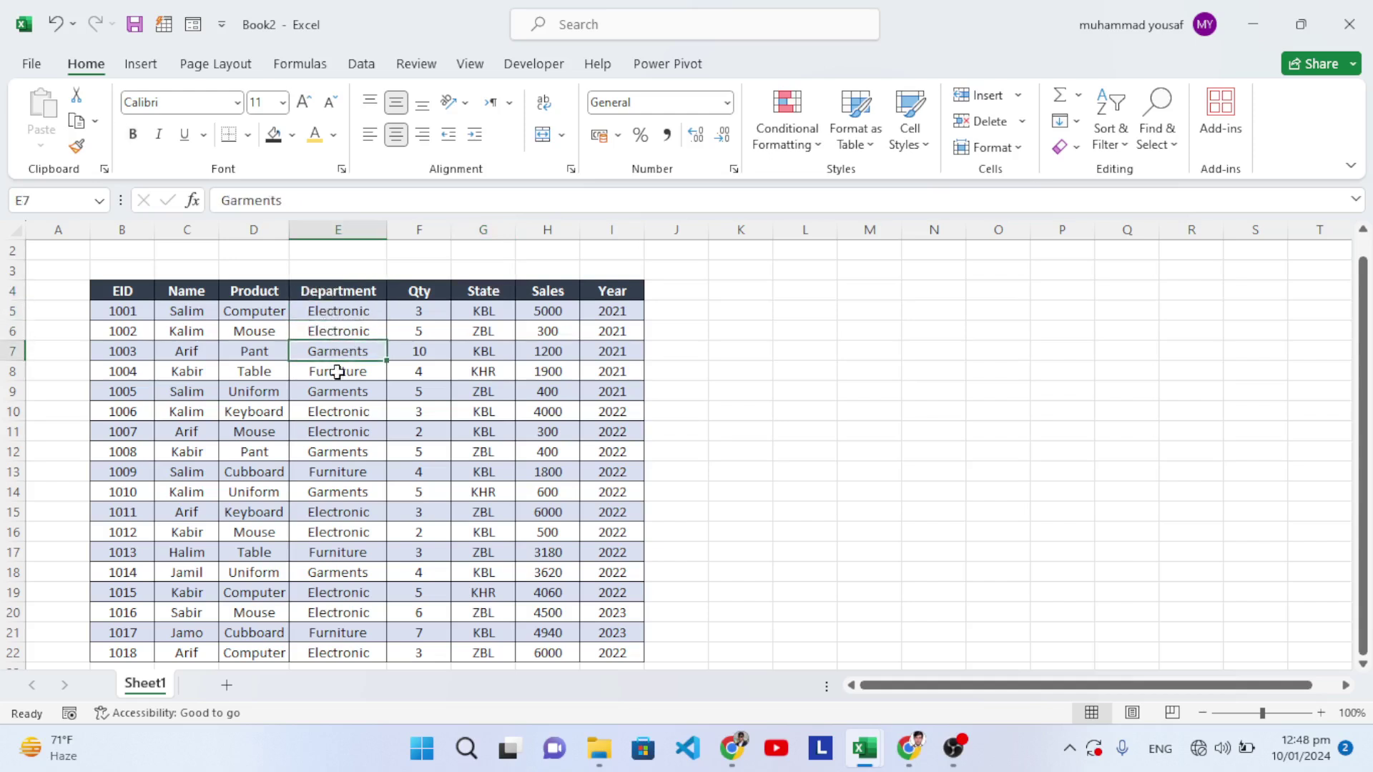
pyautogui.click(337, 372)
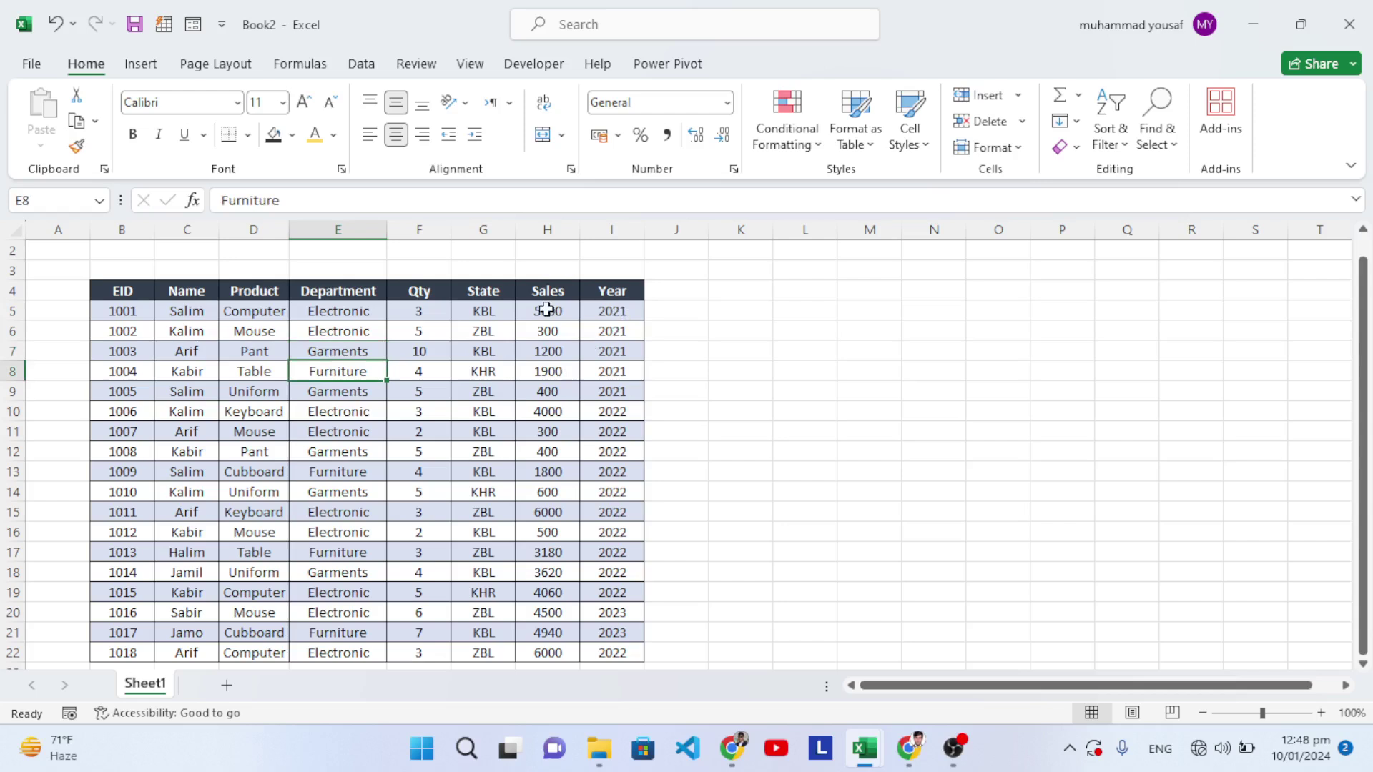
pyautogui.click(326, 404)
pyautogui.click(661, 458)
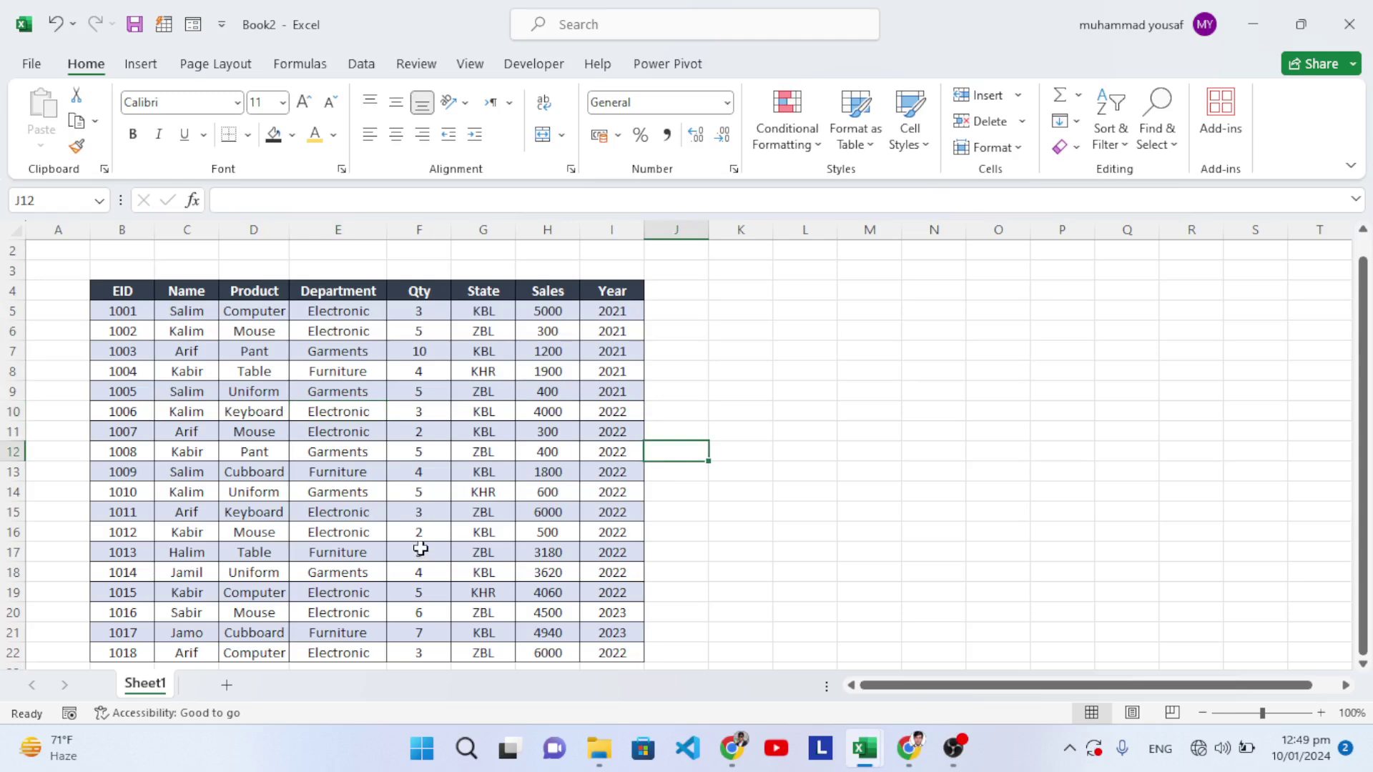
pyautogui.scroll(-1, 398, 499)
pyautogui.scroll(1, 429, 504)
pyautogui.click(336, 449)
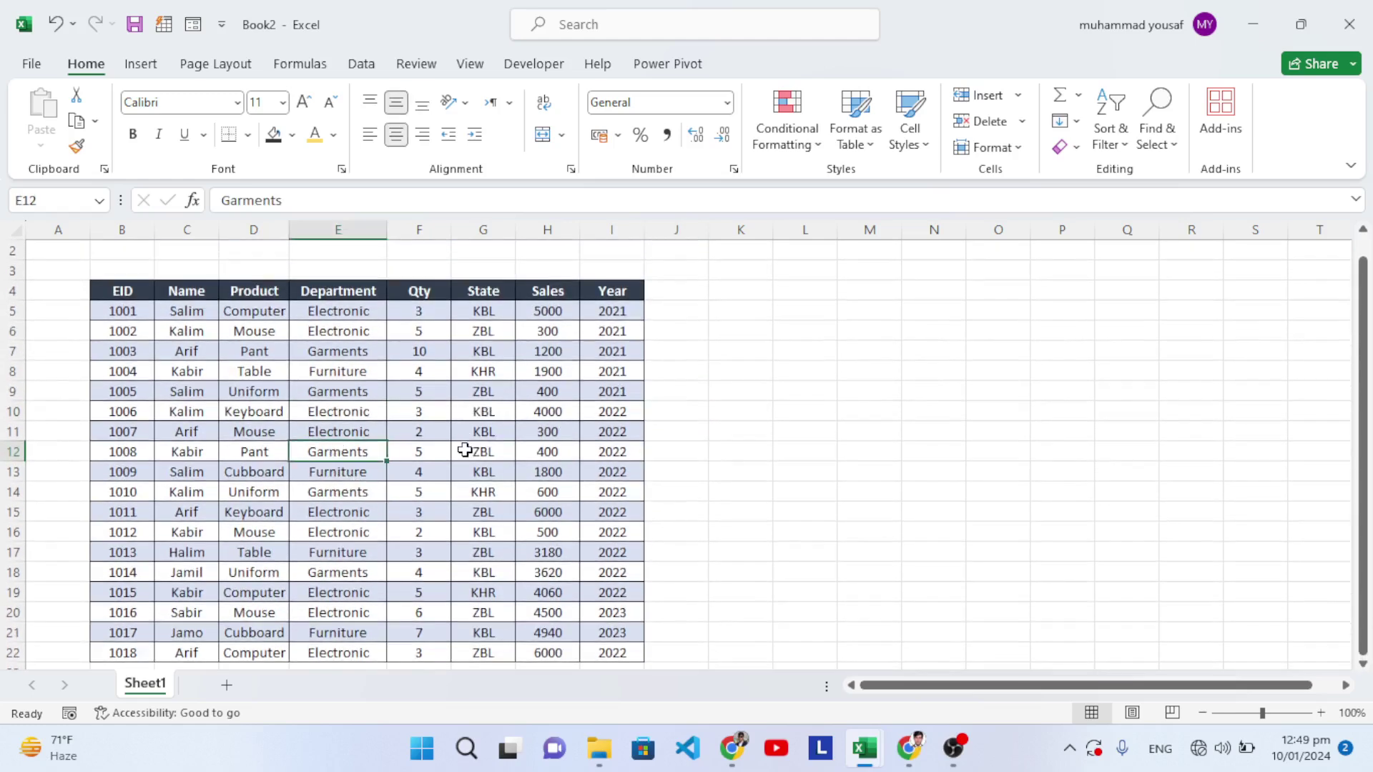
# Step: Convert the sales range B4:I22 into a table with headers, named Table6
pyautogui.click(342, 408)
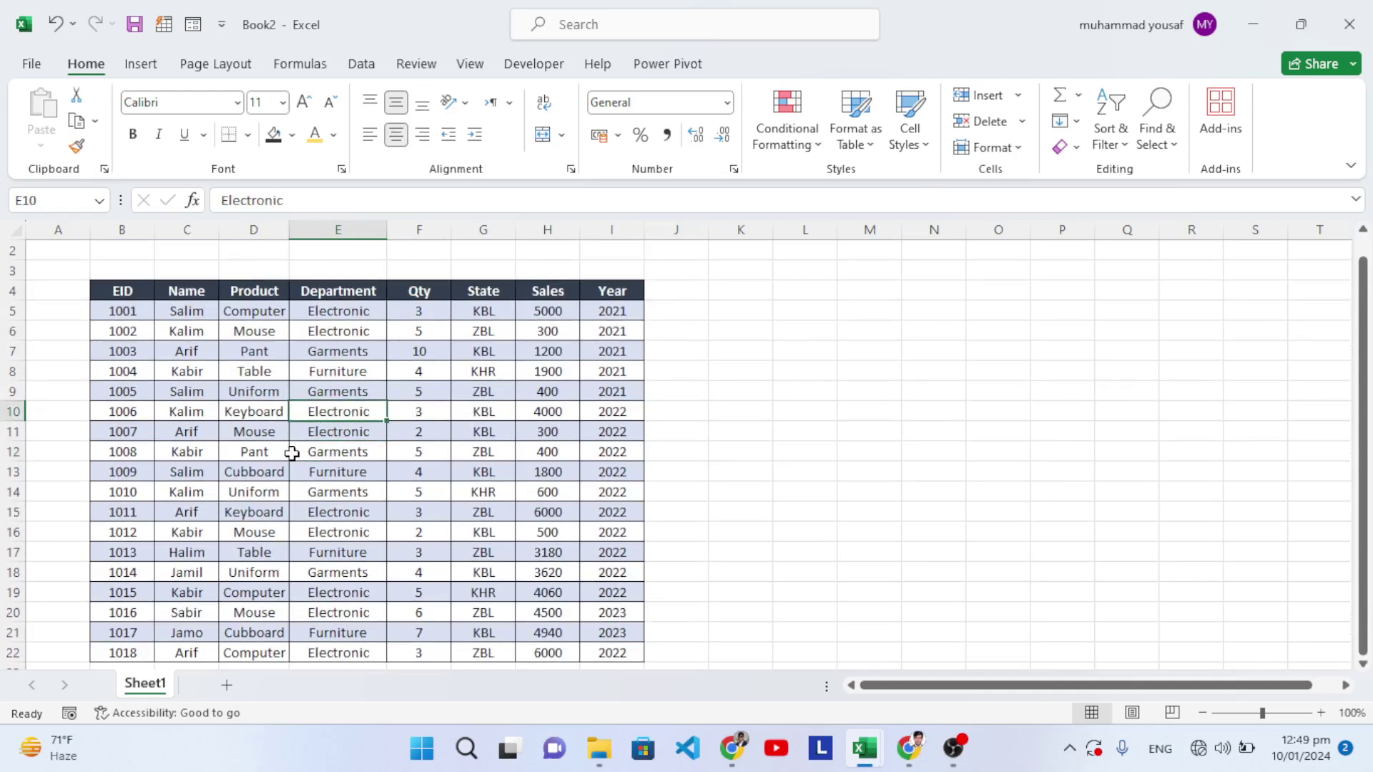
pyautogui.hotkey('ctrl', 't')
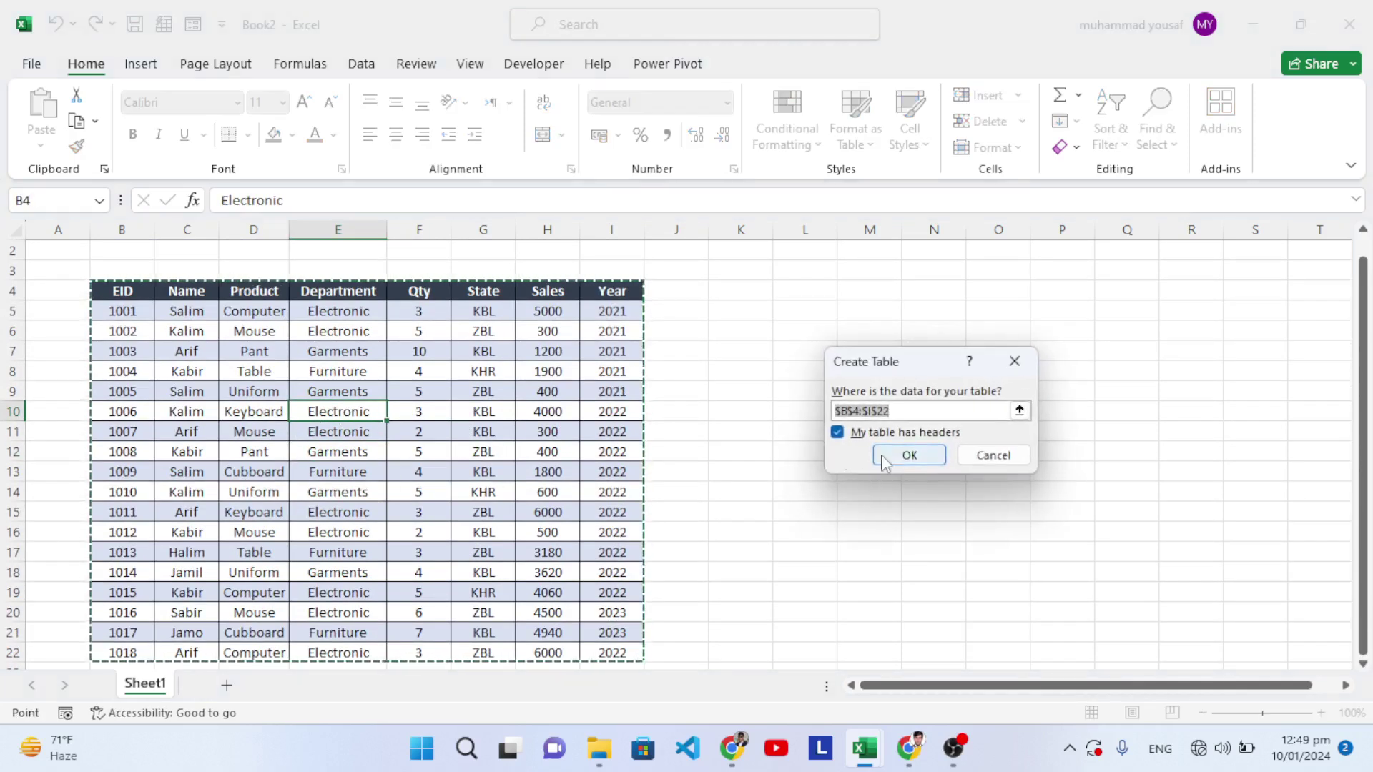
pyautogui.click(910, 455)
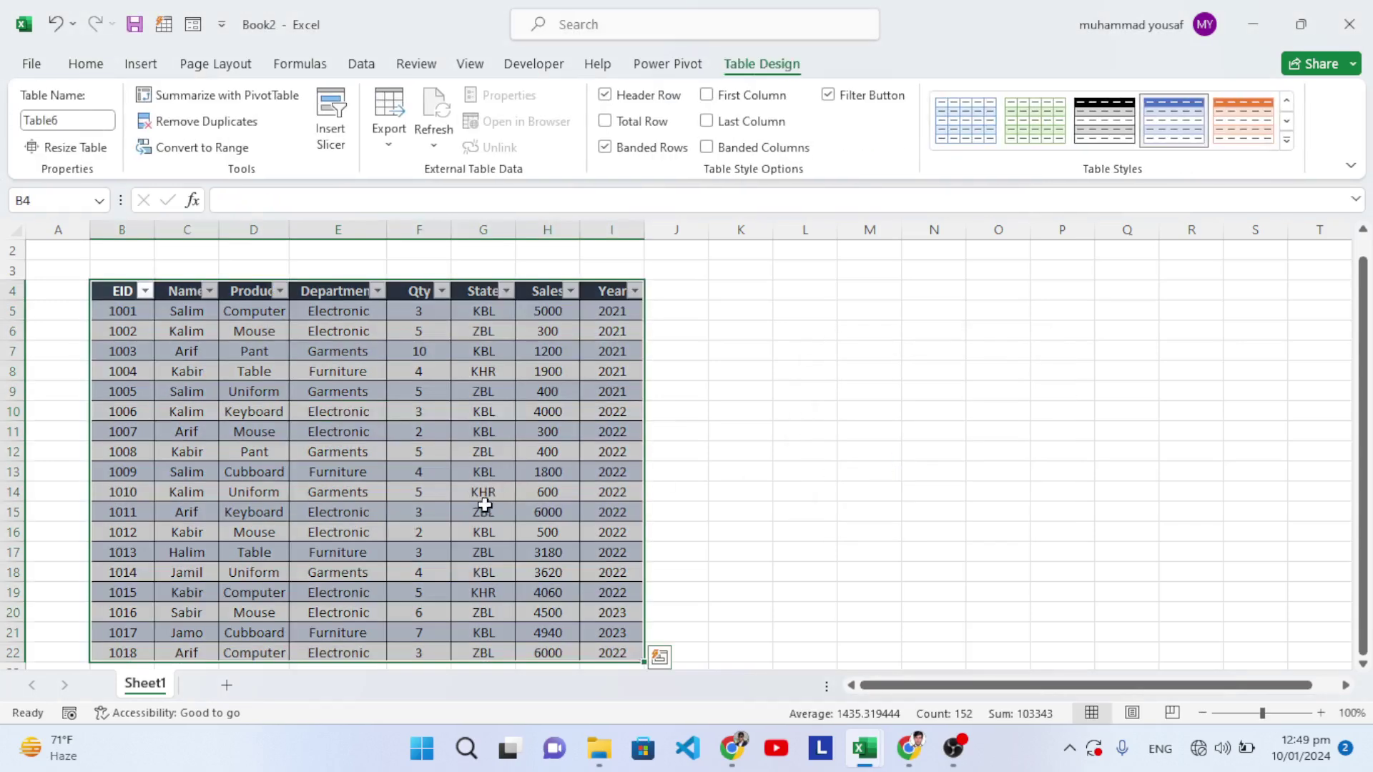
pyautogui.click(279, 291)
pyautogui.click(365, 372)
pyautogui.click(365, 372)
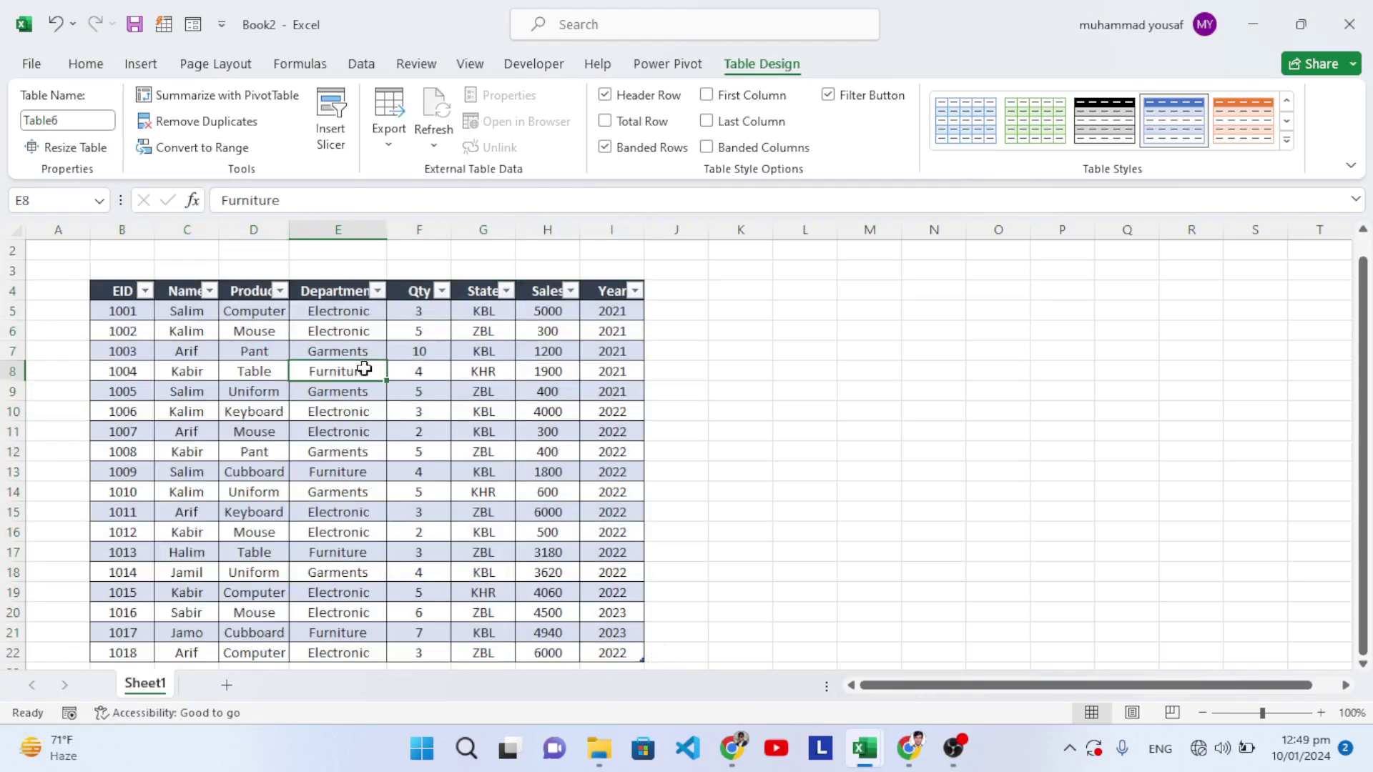
# Step: Turn off Table6's header filter buttons and load Table6 into Power Query Editor
pyautogui.click(361, 64)
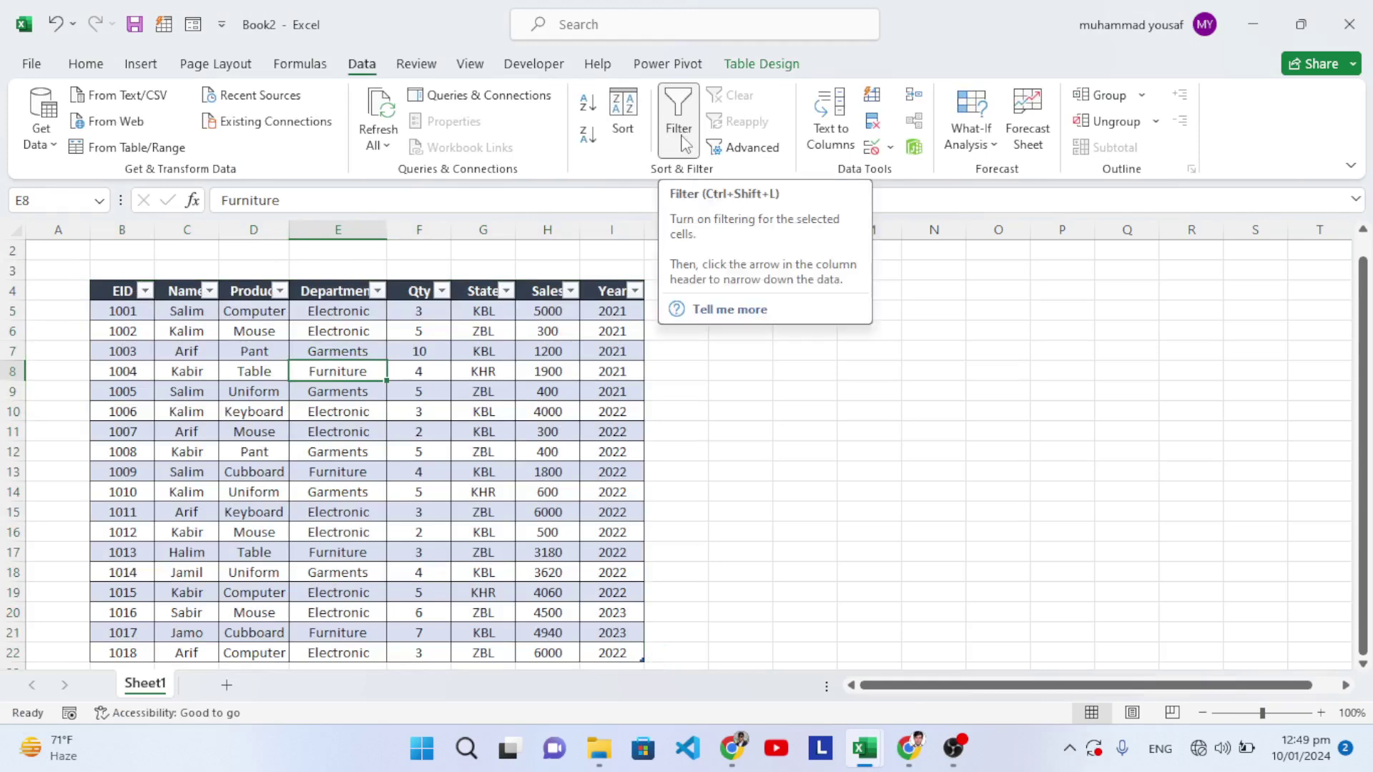
pyautogui.click(684, 139)
pyautogui.scroll(-1, 479, 354)
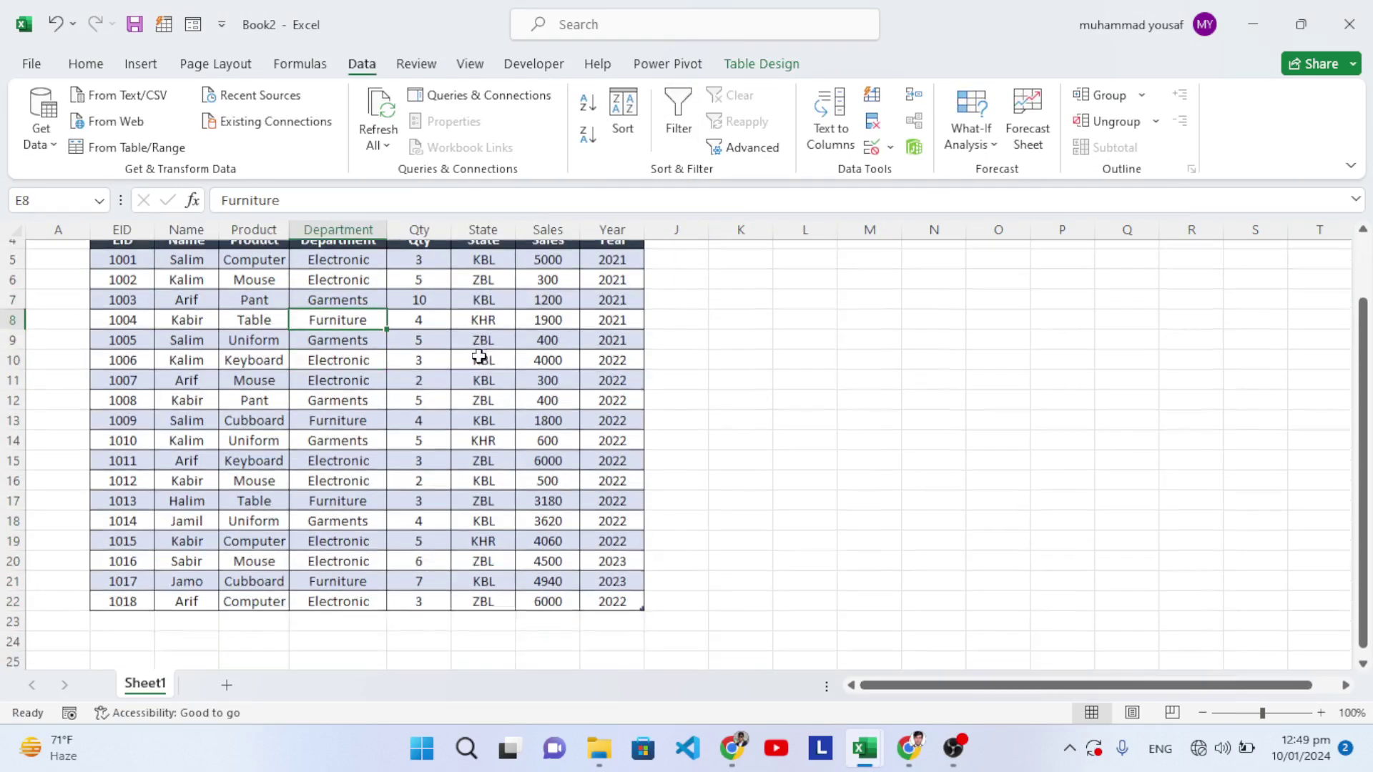
pyautogui.scroll(1, 463, 379)
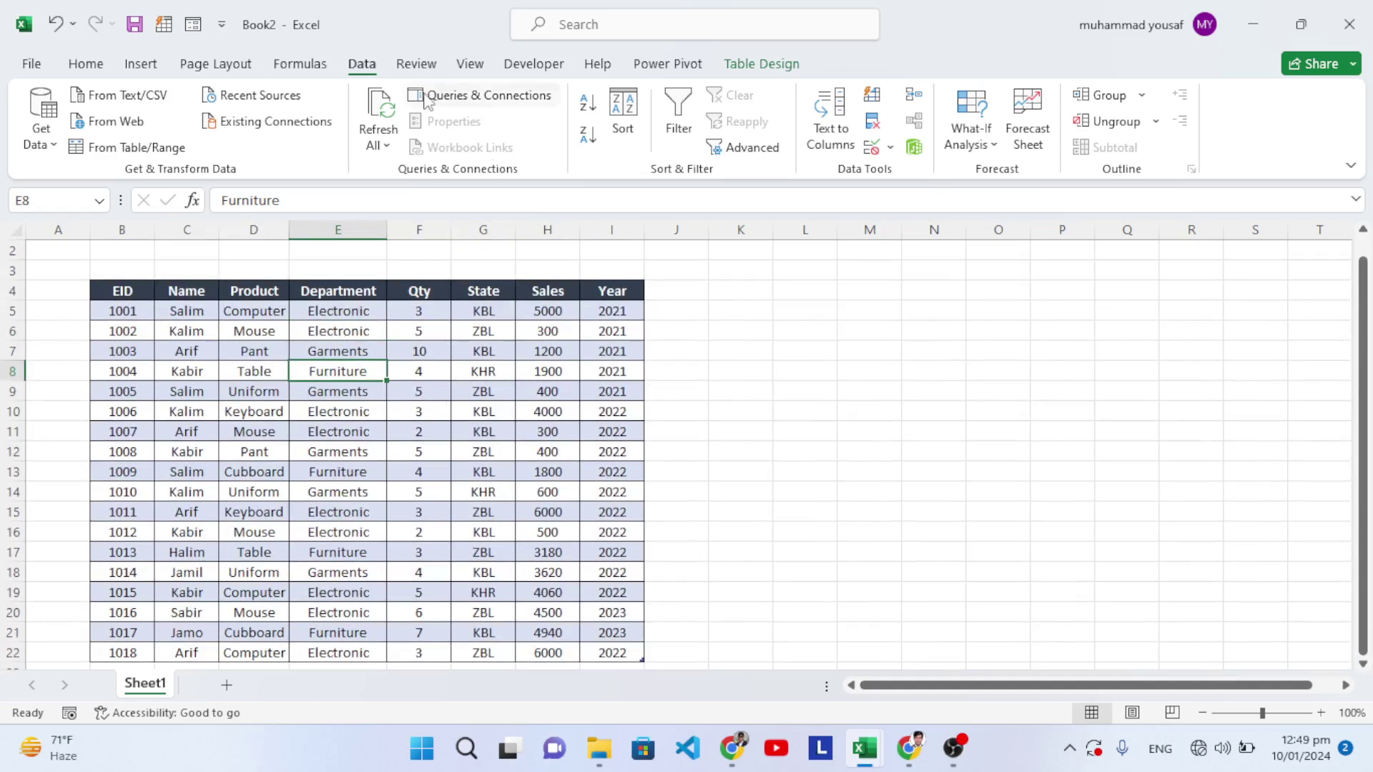
pyautogui.click(156, 153)
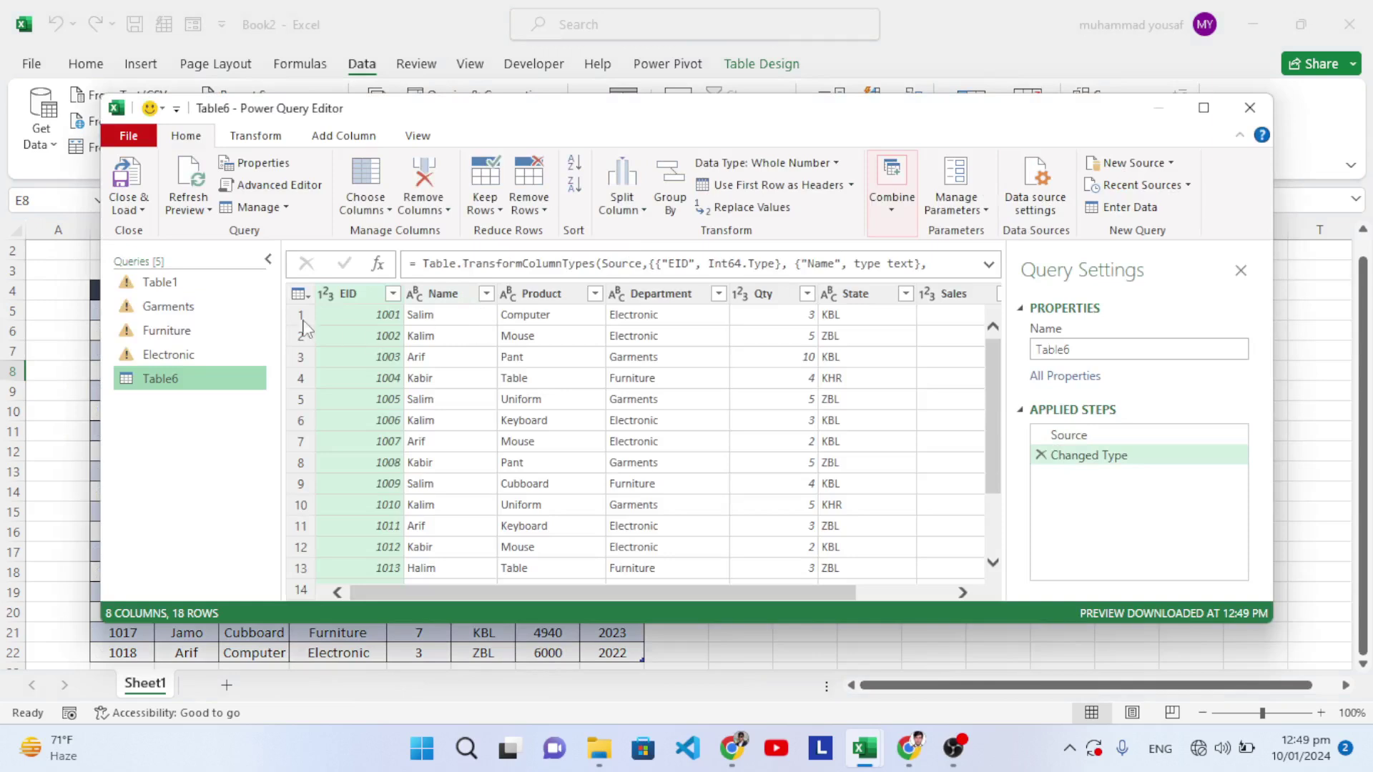
# Step: Delete the old Table1 and Garments queries
pyautogui.rightClick(188, 281)
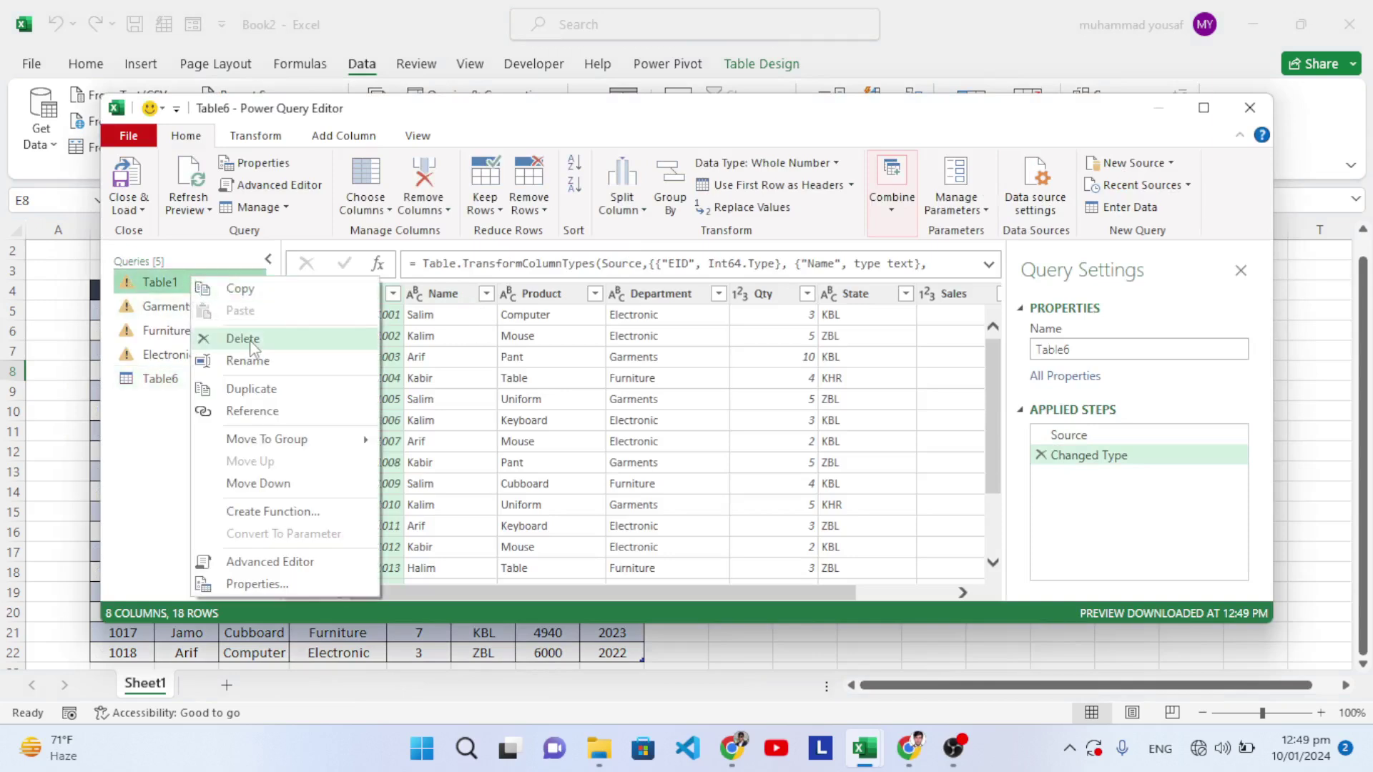
pyautogui.click(251, 341)
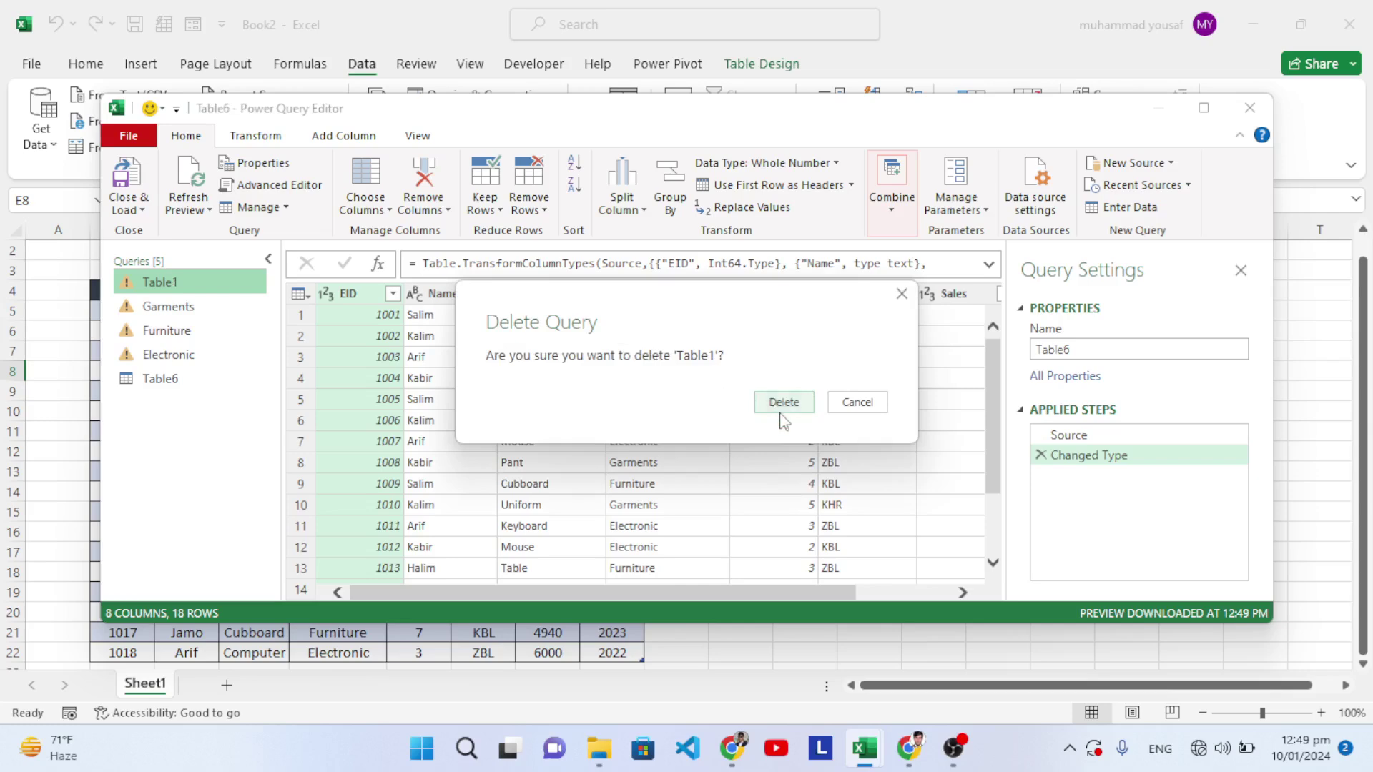
pyautogui.click(780, 412)
pyautogui.rightClick(168, 282)
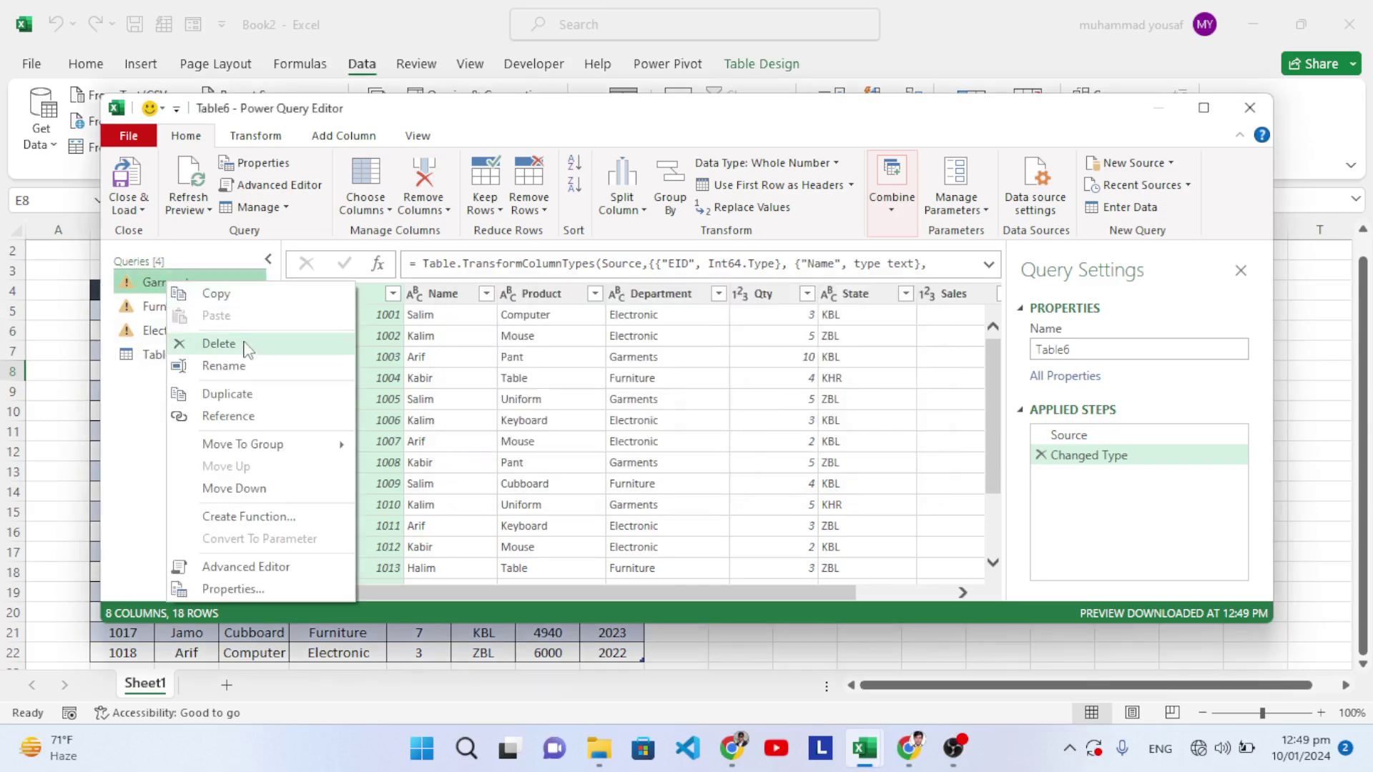
pyautogui.click(246, 345)
pyautogui.click(781, 403)
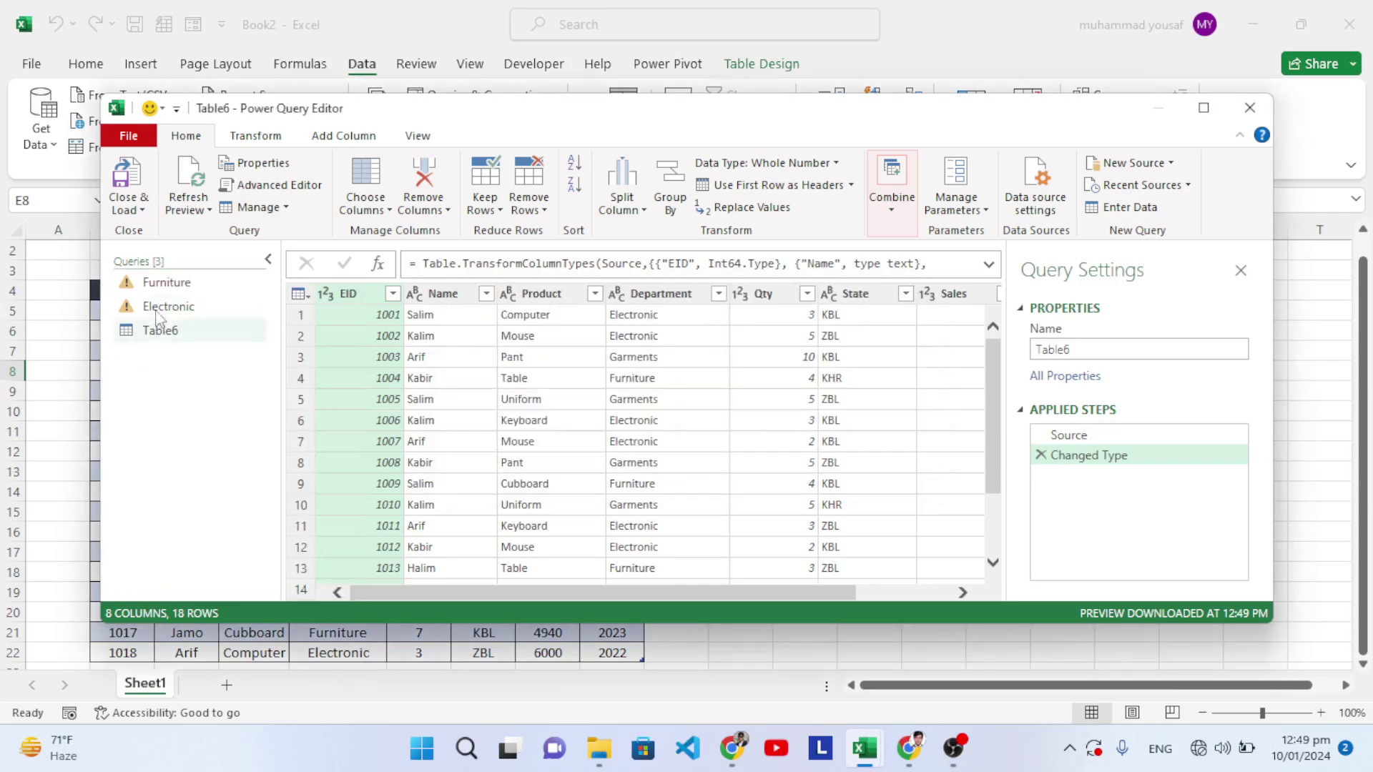
# Step: Delete the old Furniture and Electronic queries, leaving only Table6
pyautogui.rightClick(167, 282)
pyautogui.click(262, 346)
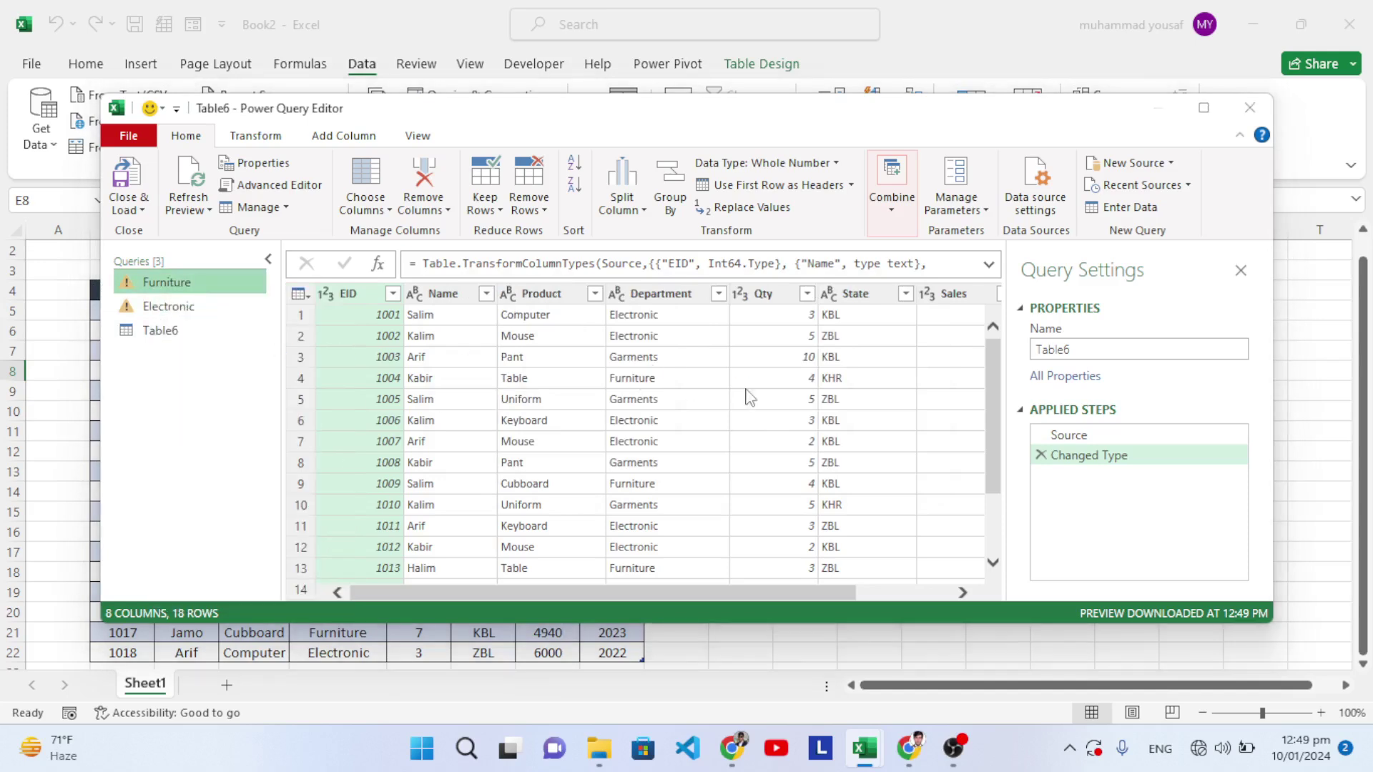
pyautogui.click(758, 403)
pyautogui.rightClick(188, 289)
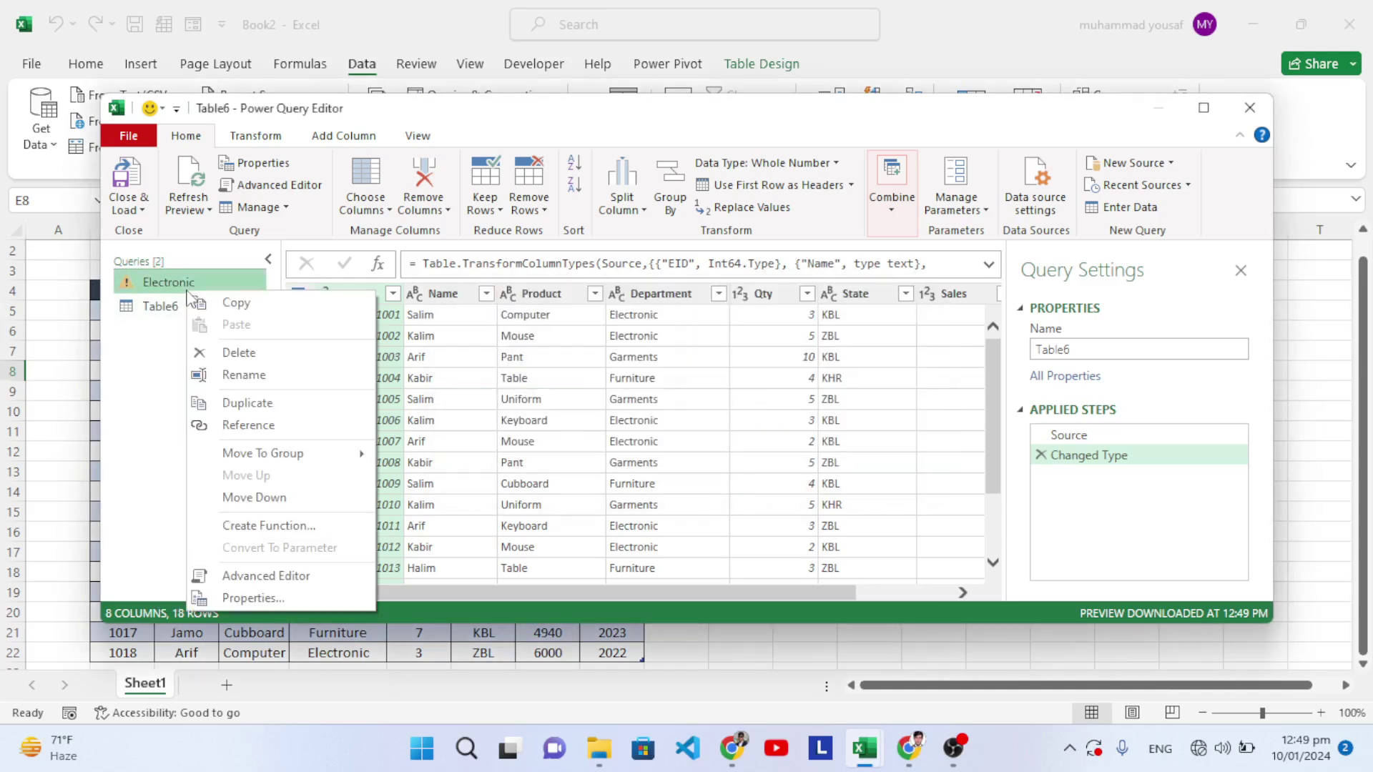
pyautogui.click(278, 353)
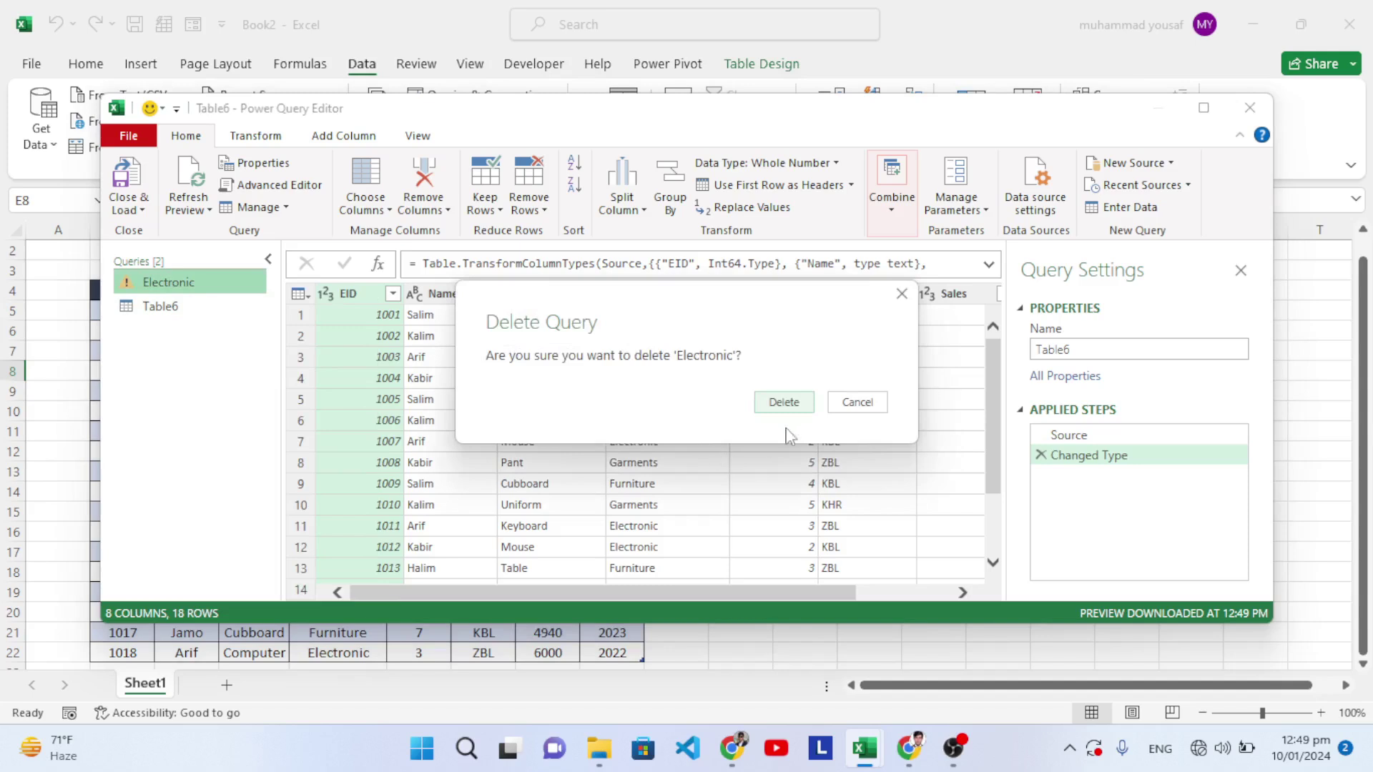
pyautogui.click(787, 402)
pyautogui.click(185, 293)
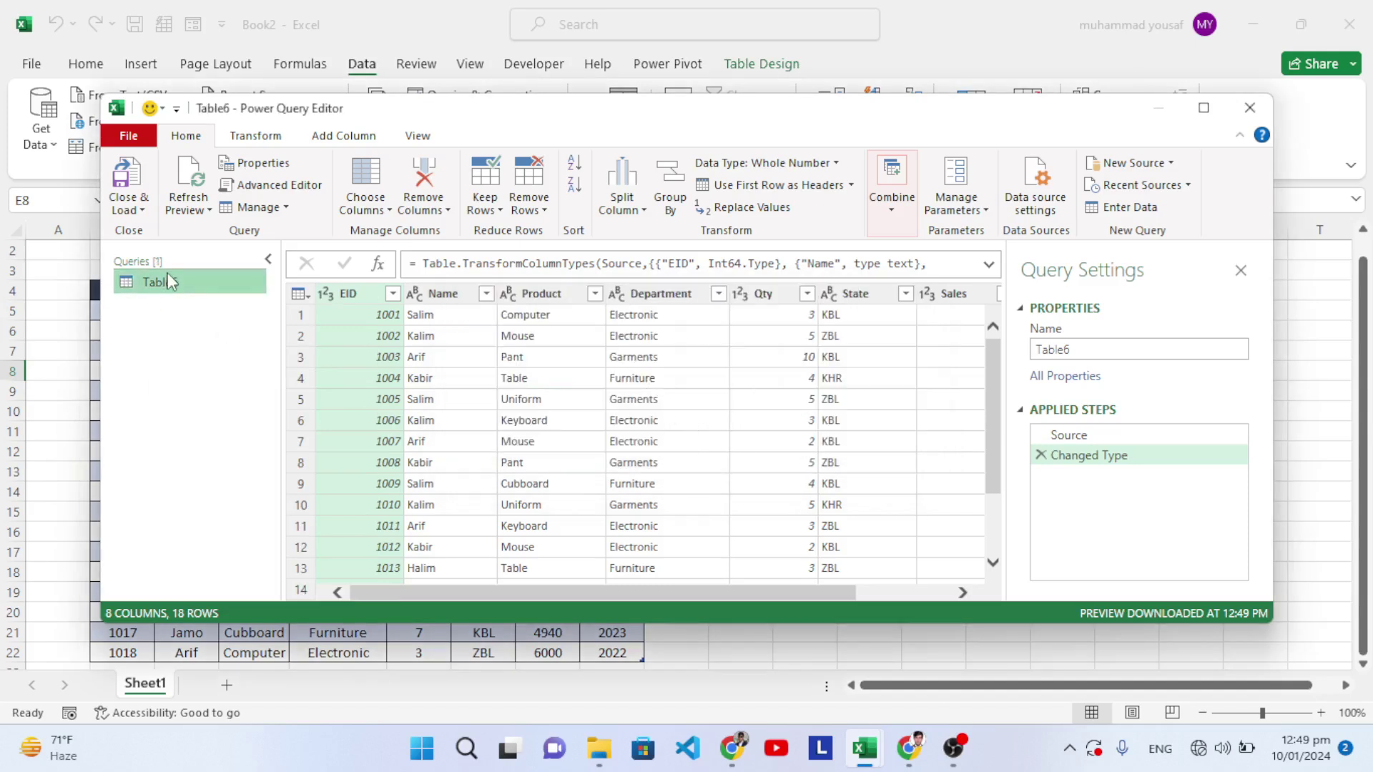
# Step: Duplicate the Table6 query into Table6 (2), Table6 (3) and Table6 (4)
pyautogui.rightClick(170, 280)
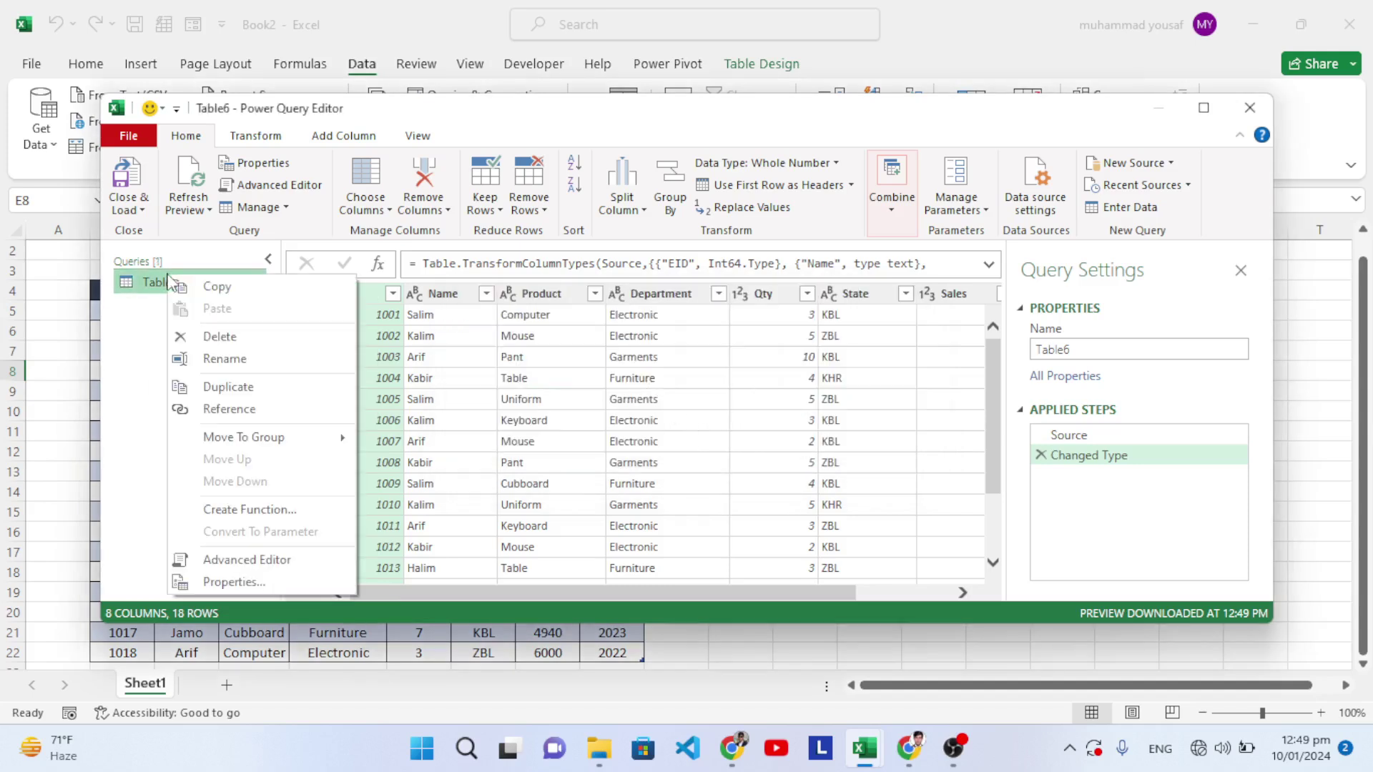
pyautogui.click(236, 391)
pyautogui.rightClick(173, 307)
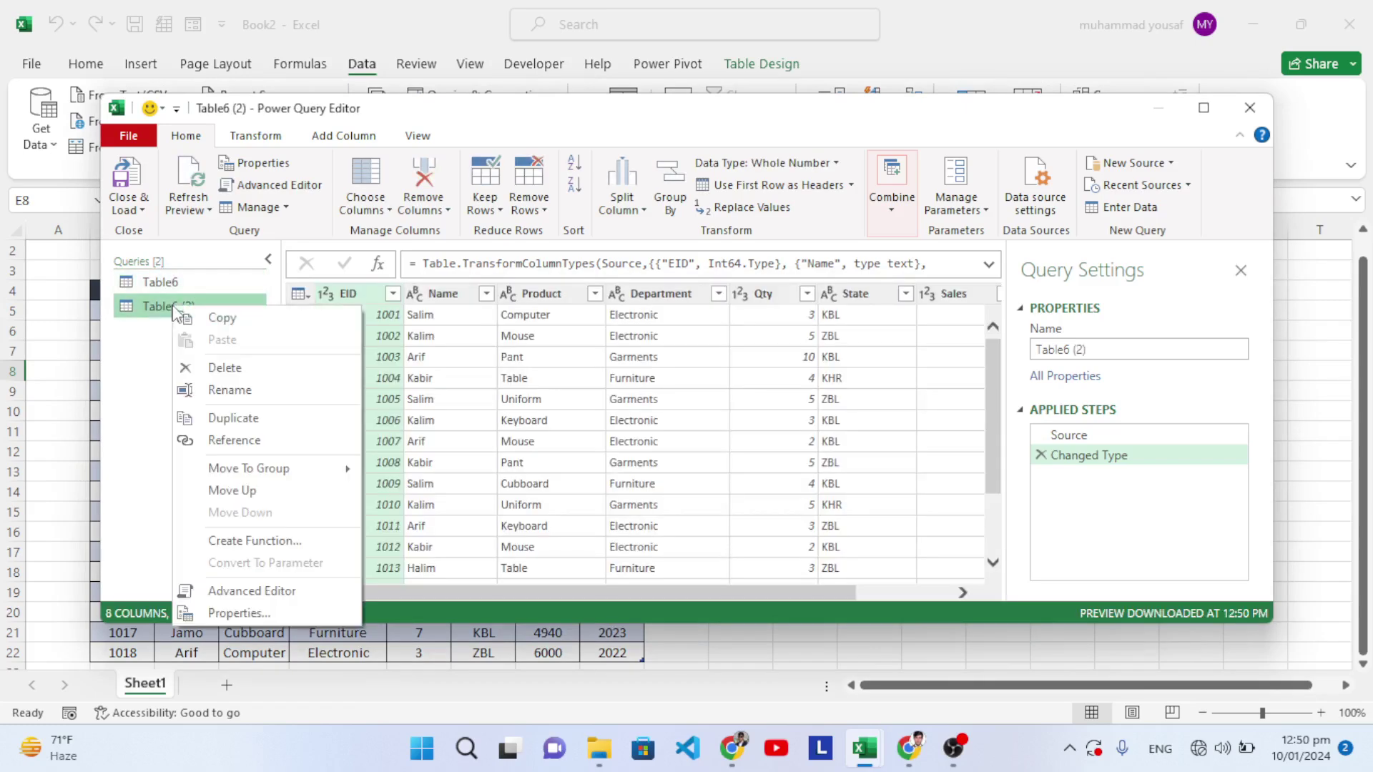
pyautogui.click(236, 420)
pyautogui.rightClick(188, 331)
pyautogui.click(240, 458)
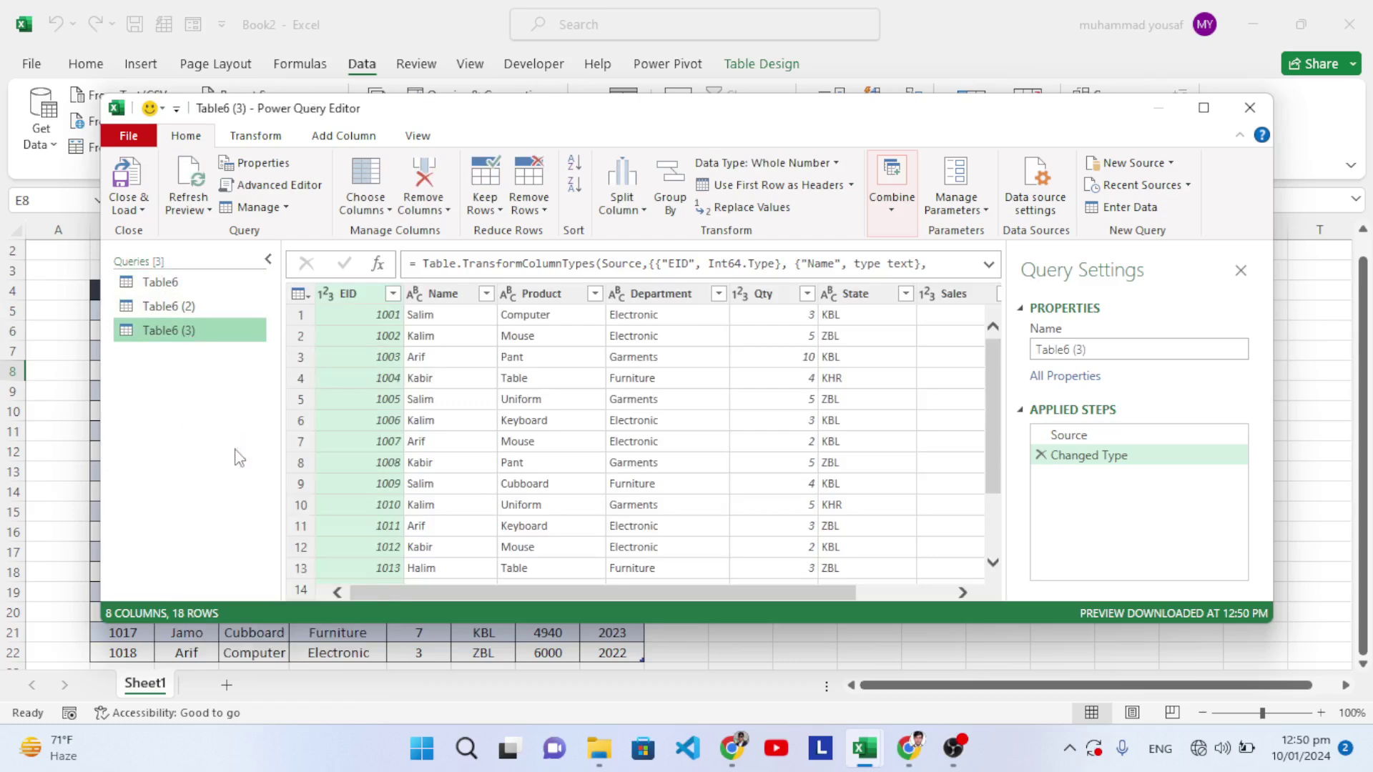
pyautogui.click(177, 313)
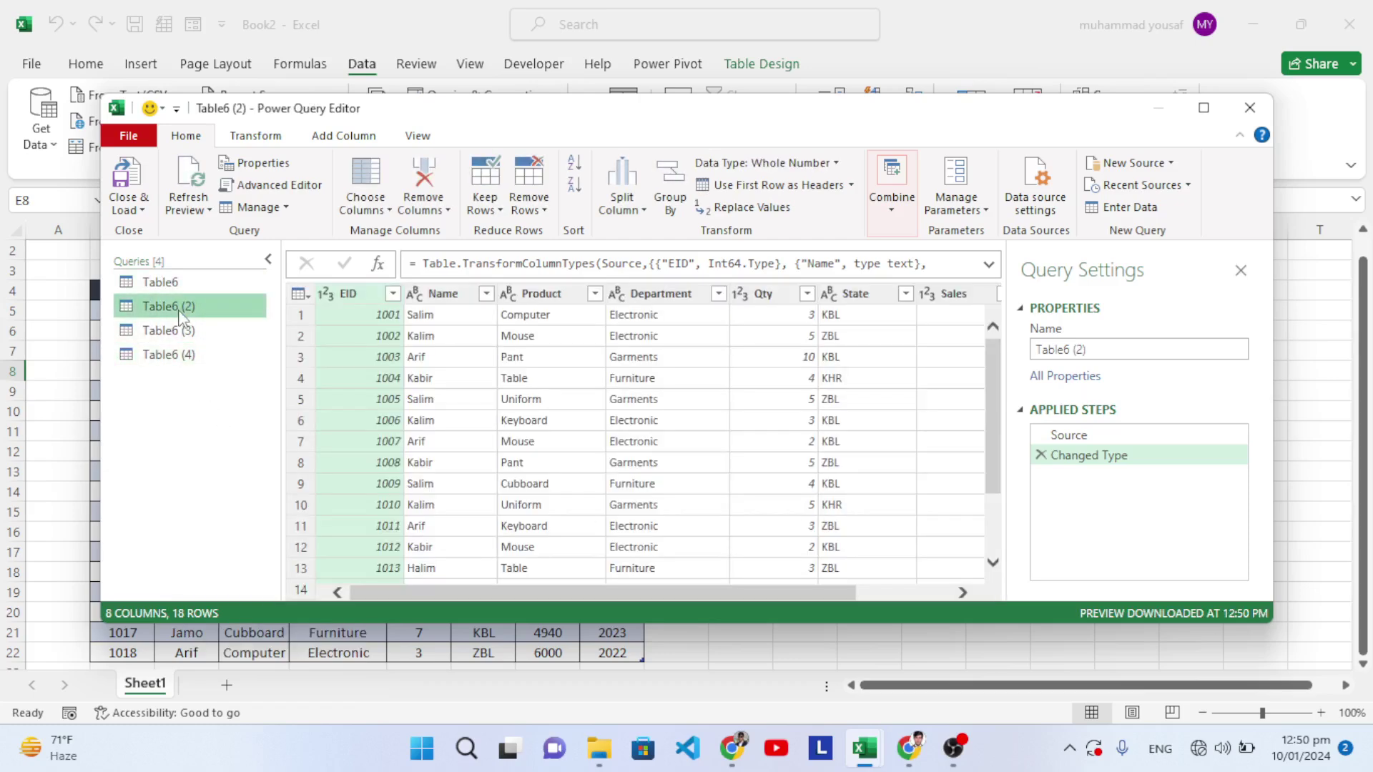
pyautogui.rightClick(180, 317)
# Step: Rename the Table6 (2) query to Electronic
pyautogui.click(238, 397)
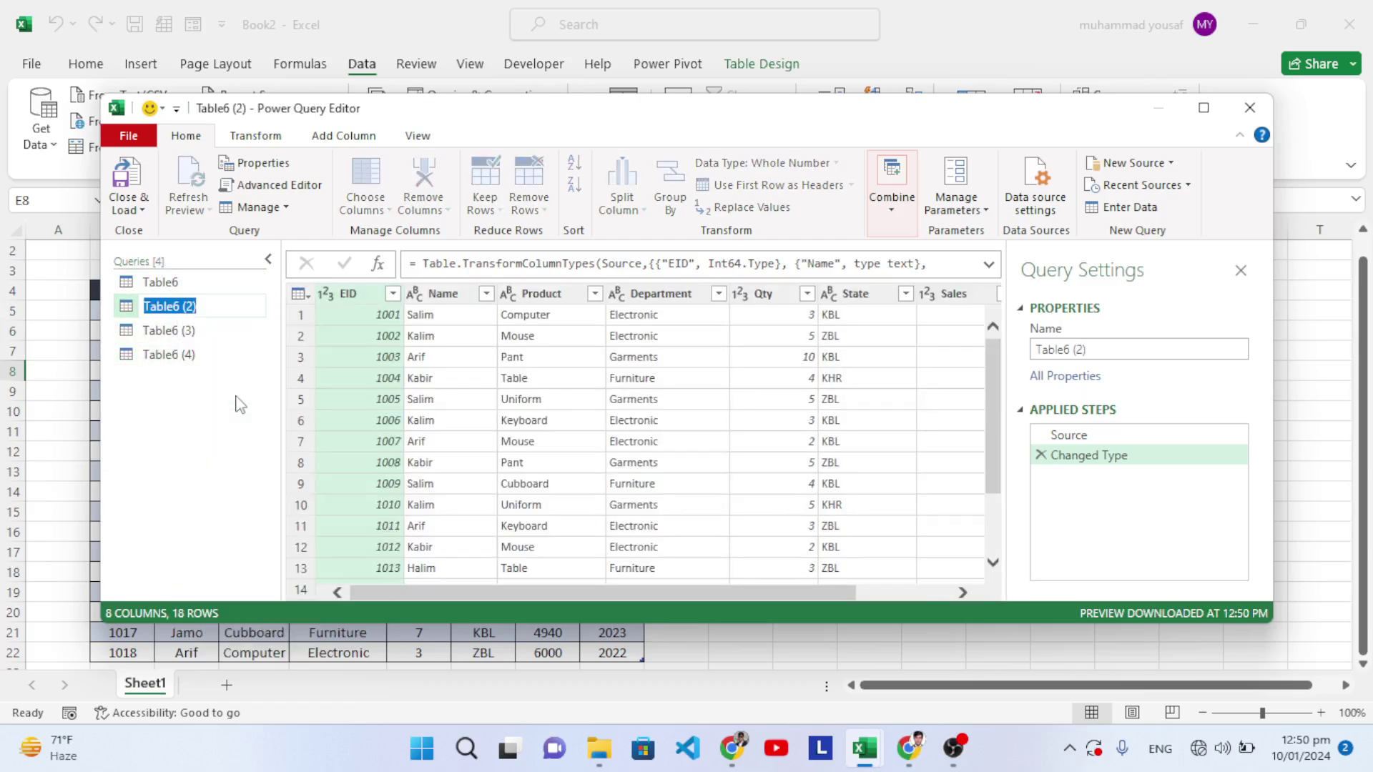
pyautogui.write('Electronic')
pyautogui.press('Return')
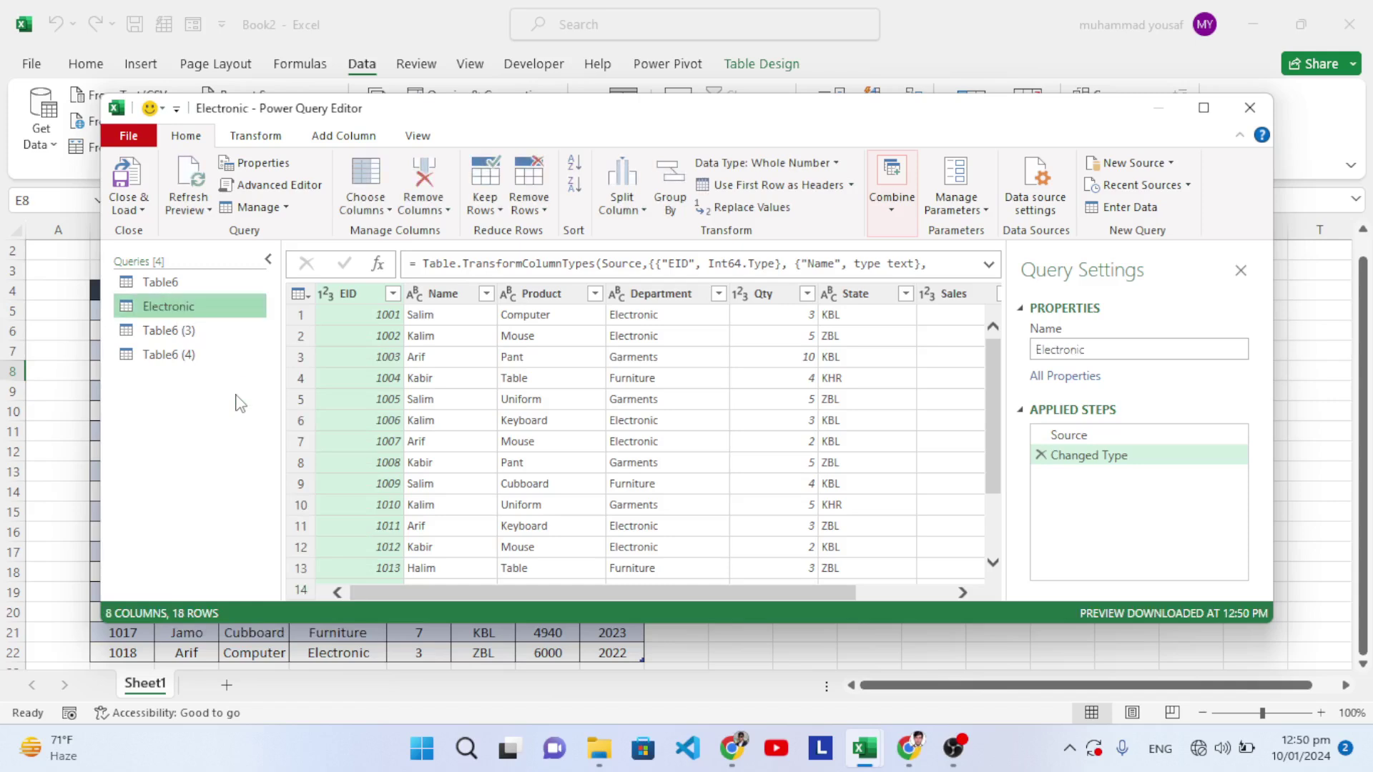
# Step: Filter the Electronic query's Department column to Electronic only, leaving 9 rows
pyautogui.click(719, 293)
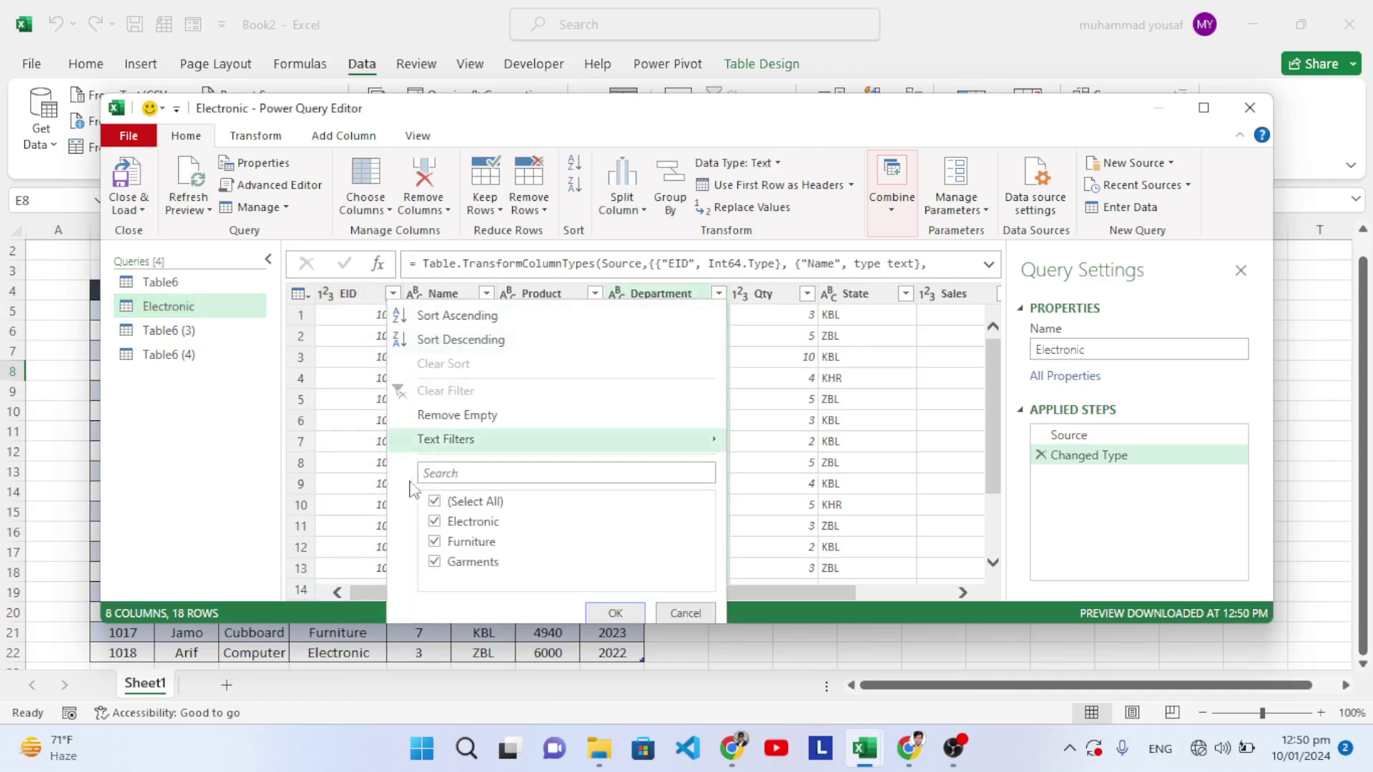
pyautogui.click(437, 503)
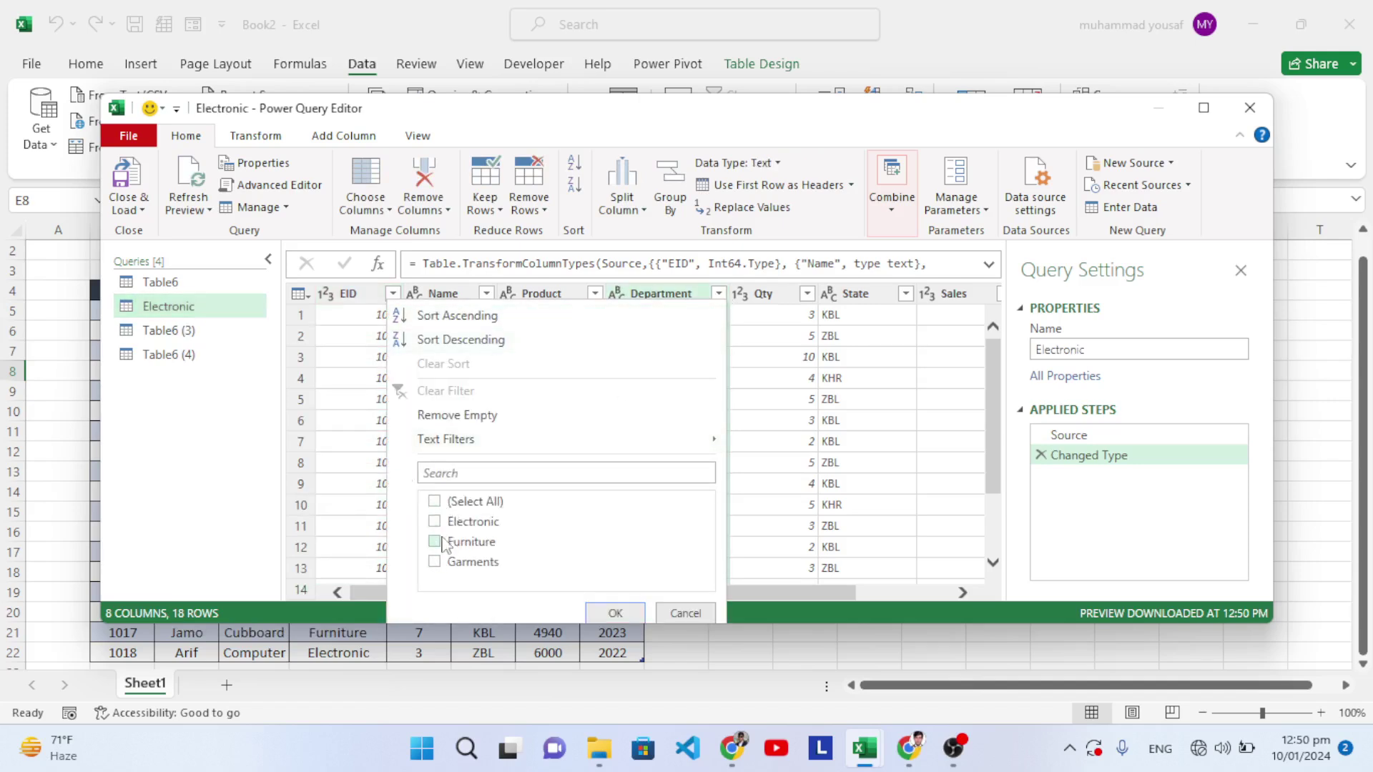
pyautogui.click(436, 524)
pyautogui.click(614, 612)
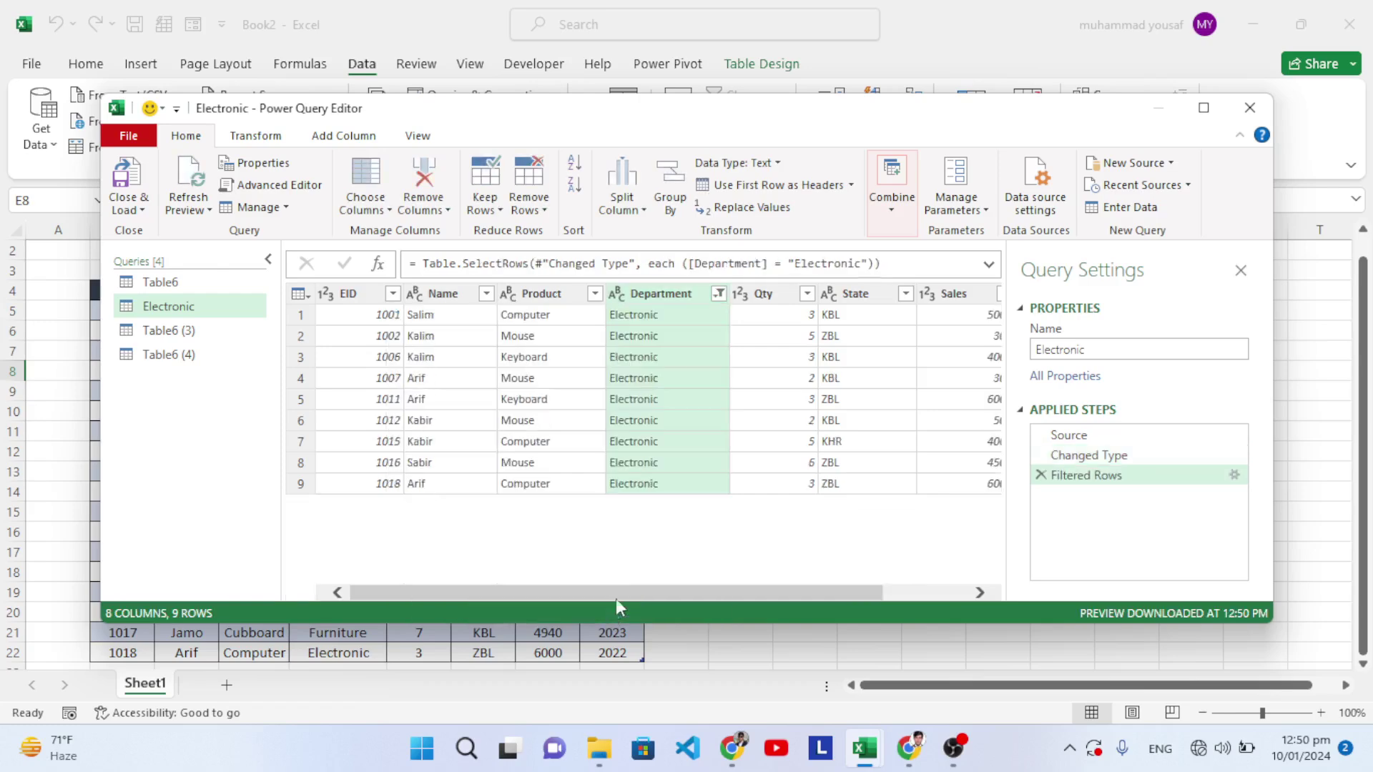
pyautogui.click(172, 330)
# Step: Rename the Table6 (3) query to Garments
pyautogui.rightClick(184, 332)
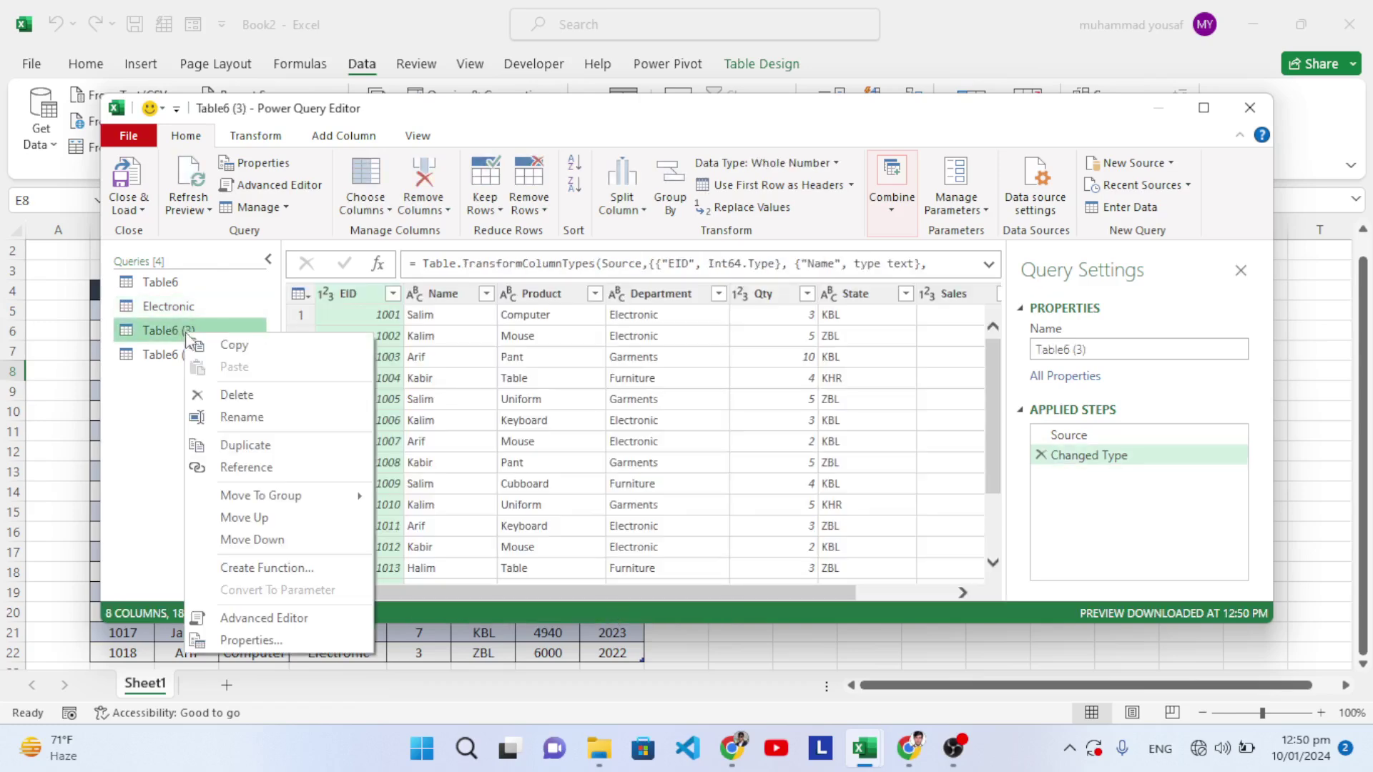
pyautogui.click(243, 418)
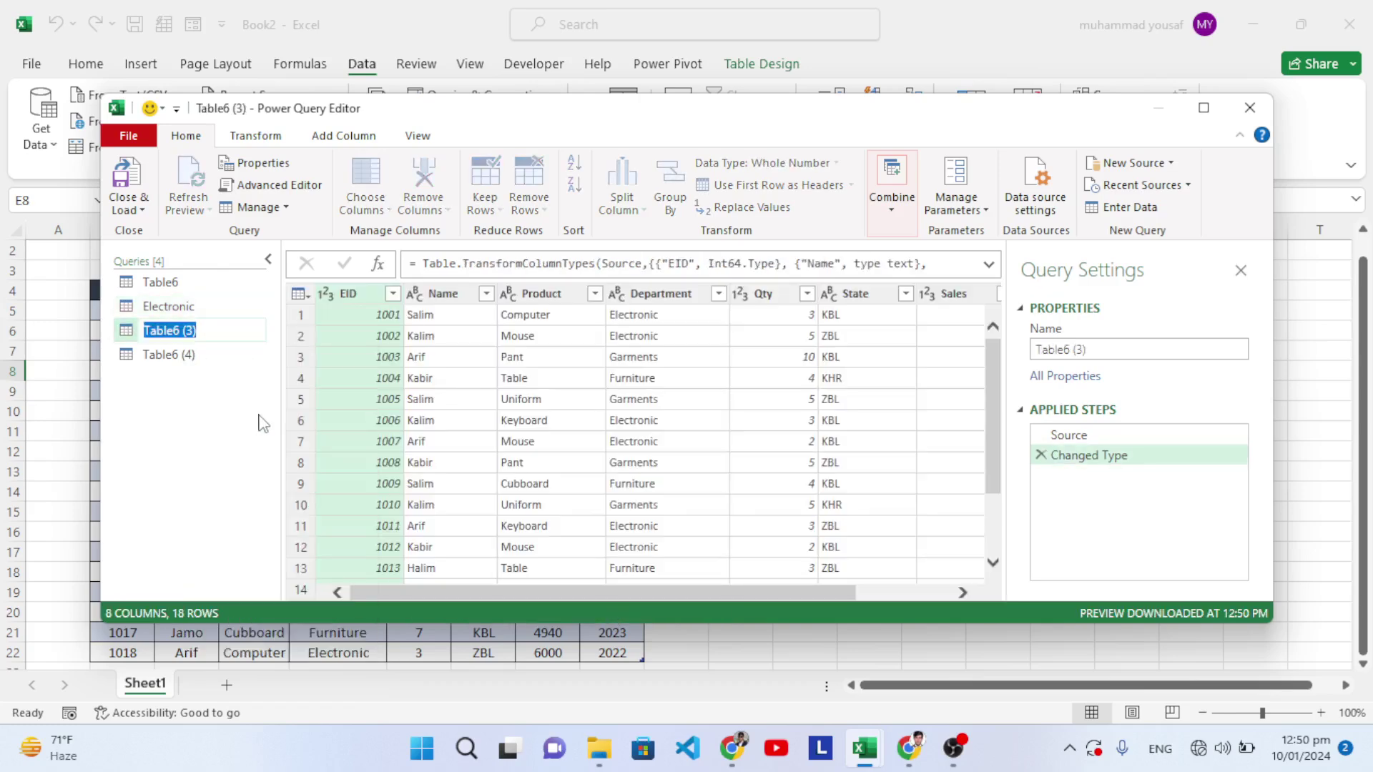
pyautogui.write('Garments')
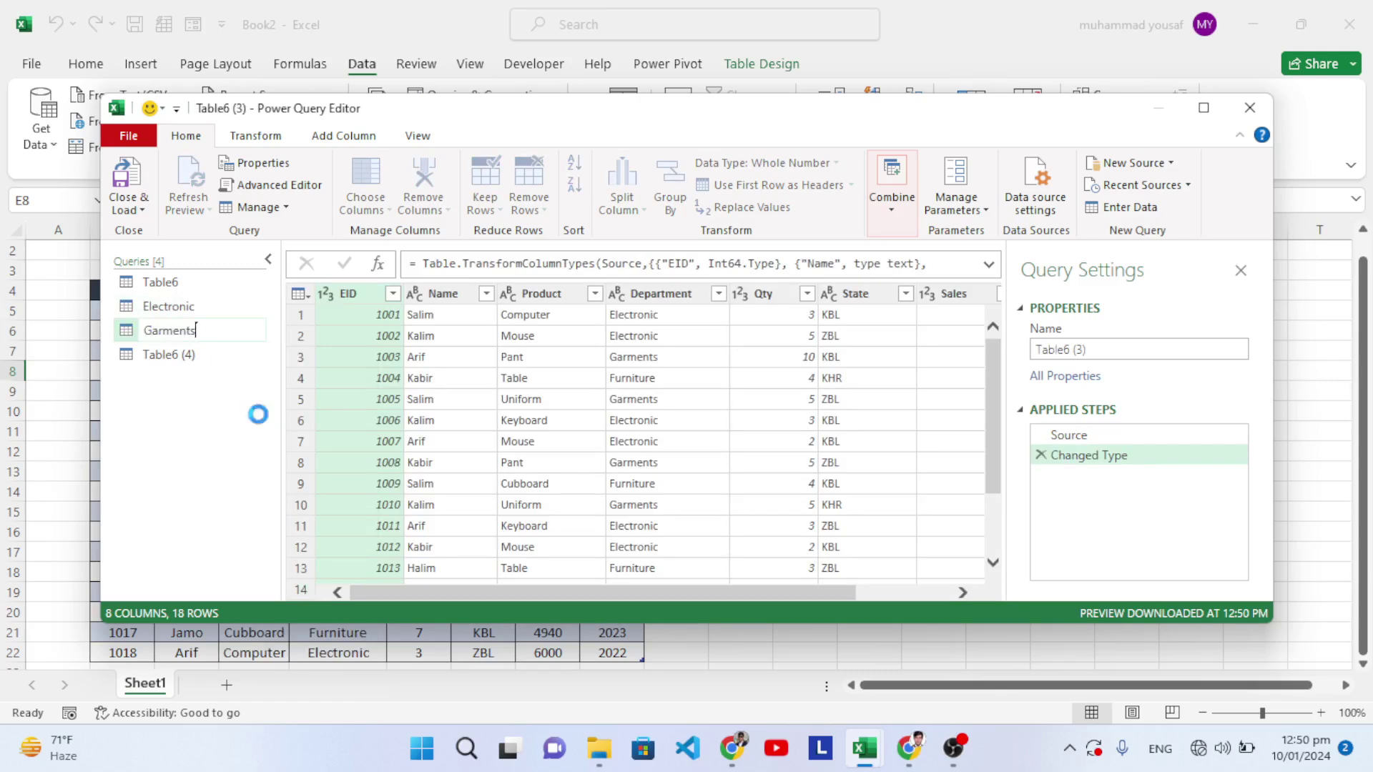
pyautogui.press('Return')
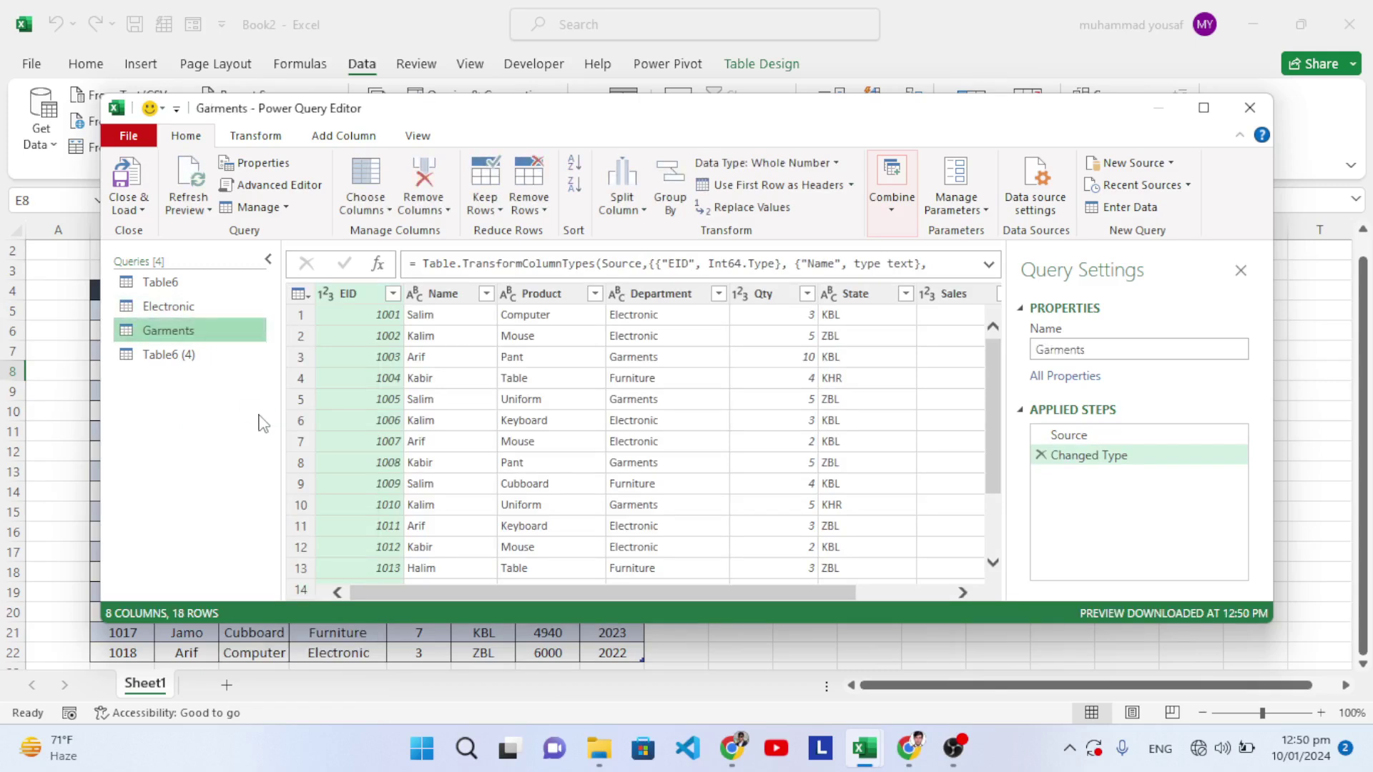
# Step: Filter the Garments query's Department column to Garments only, leaving 5 rows
pyautogui.click(719, 294)
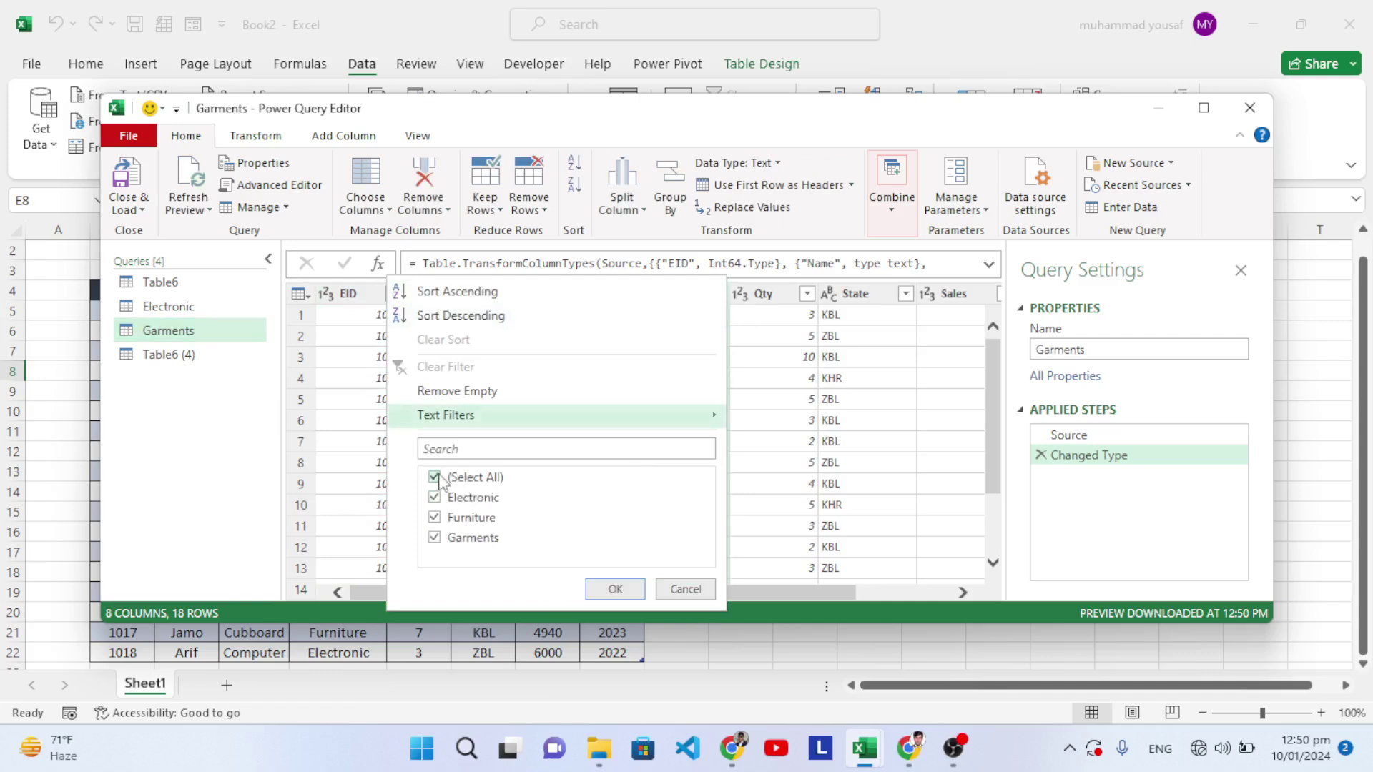
pyautogui.click(437, 478)
pyautogui.click(435, 537)
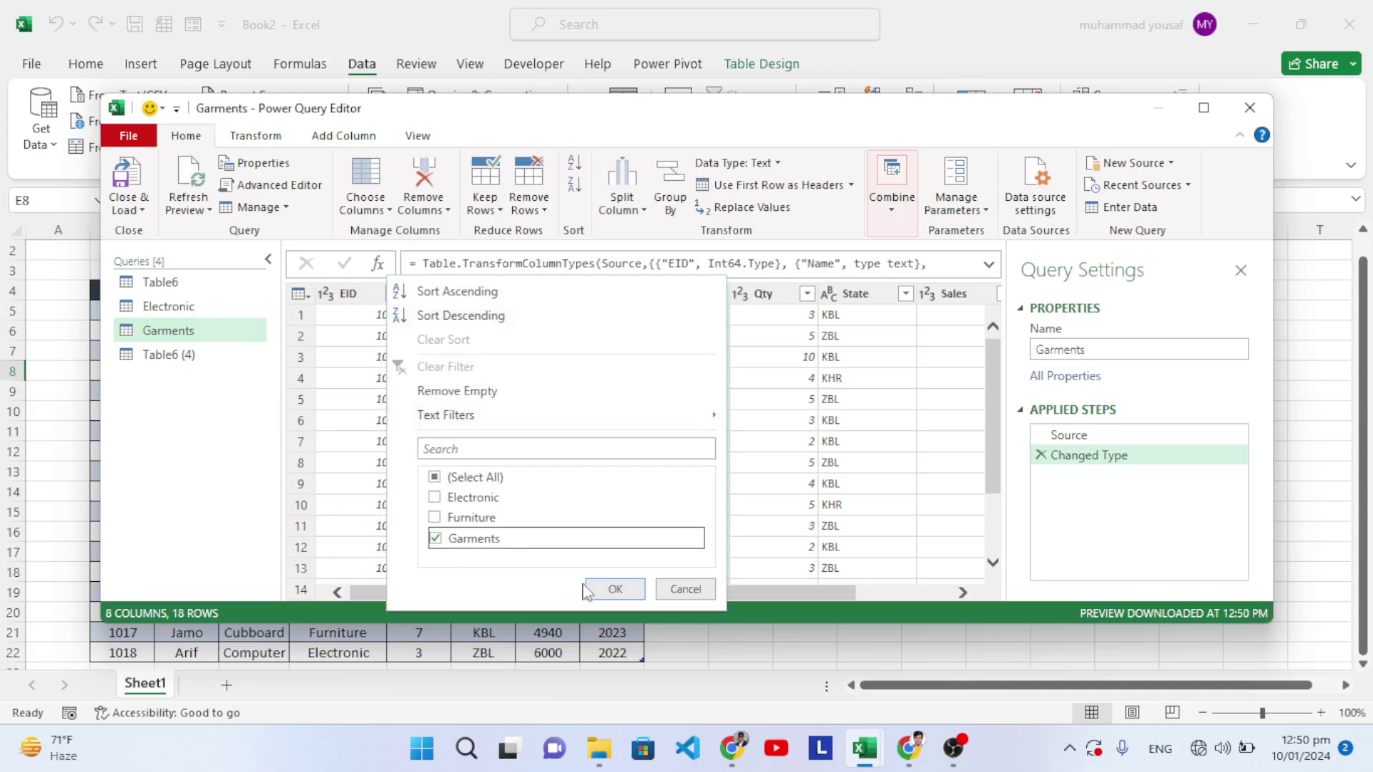
pyautogui.click(609, 590)
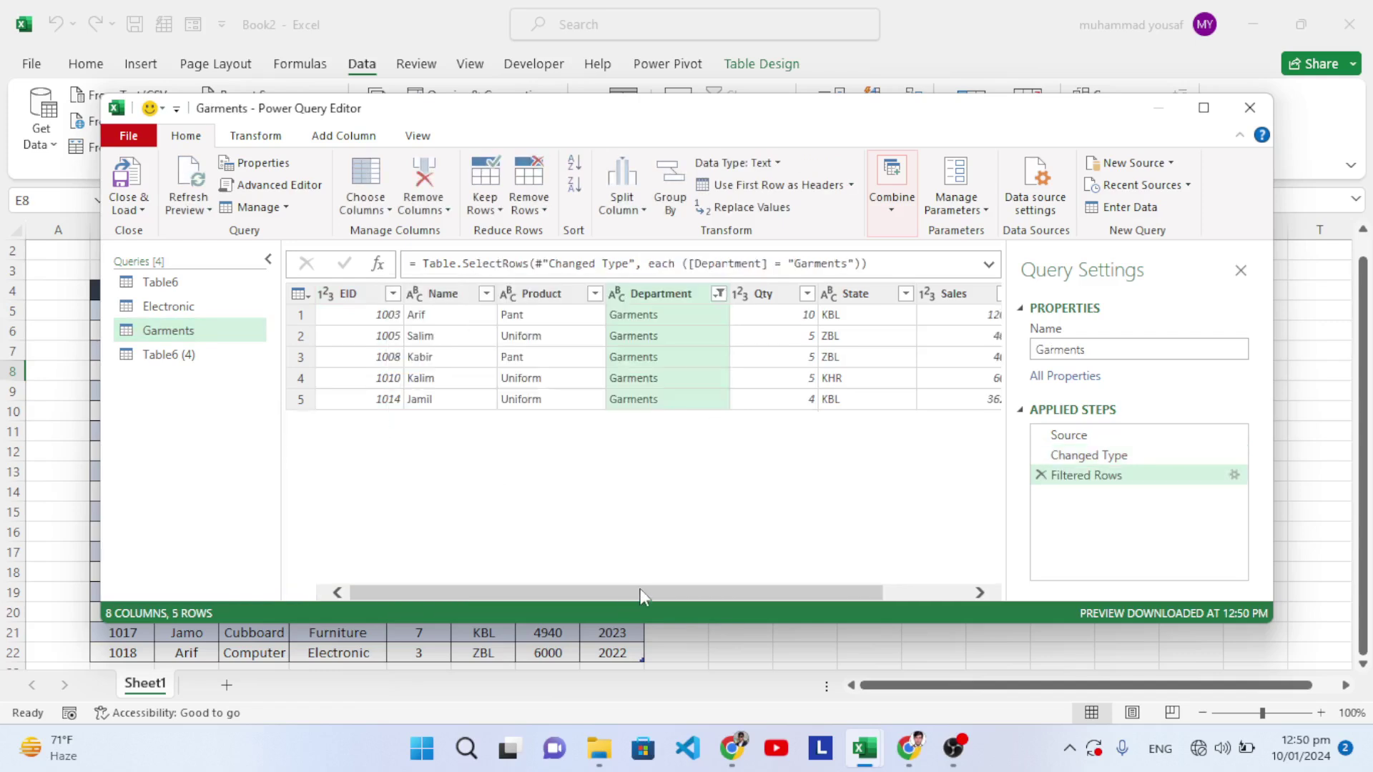
pyautogui.click(194, 358)
pyautogui.rightClick(193, 360)
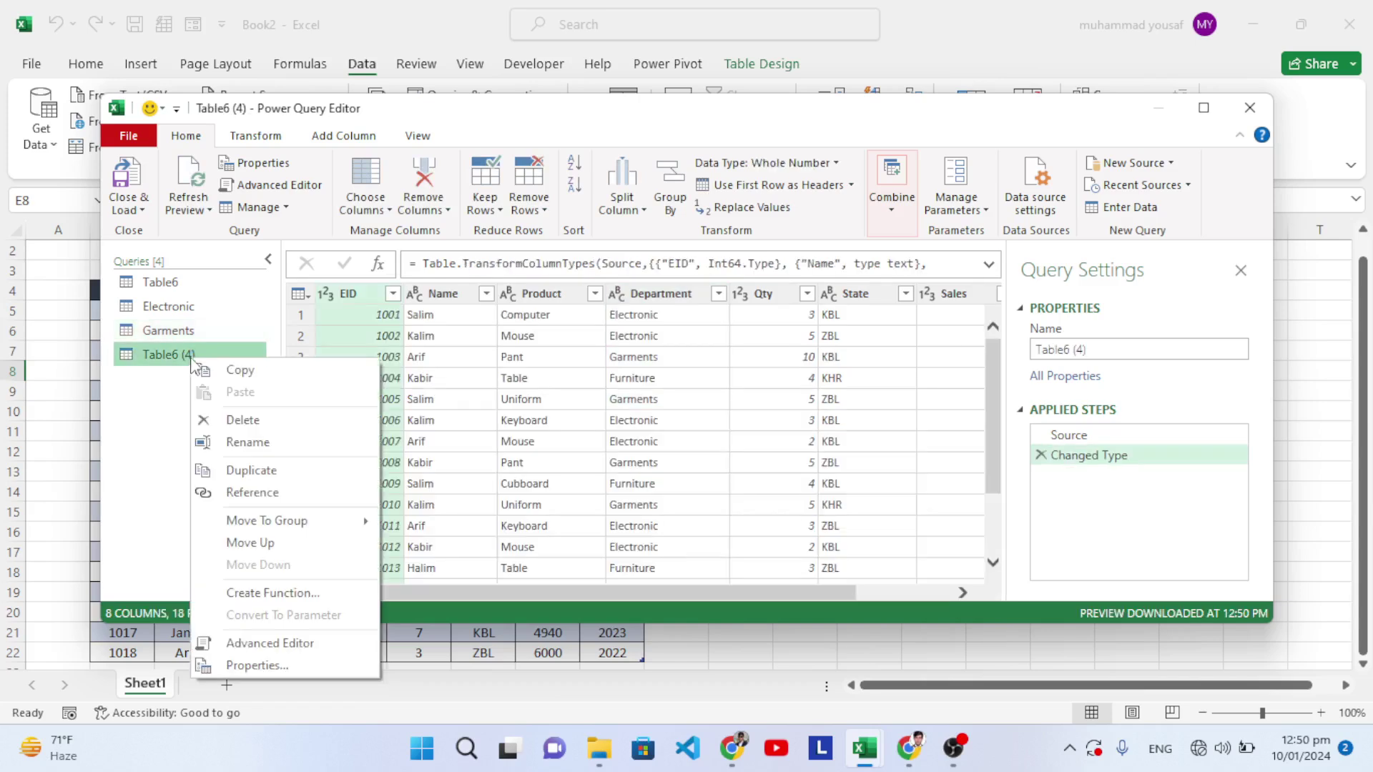
# Step: Rename the Table6 (4) query to Furniture
pyautogui.click(254, 441)
pyautogui.write('F')
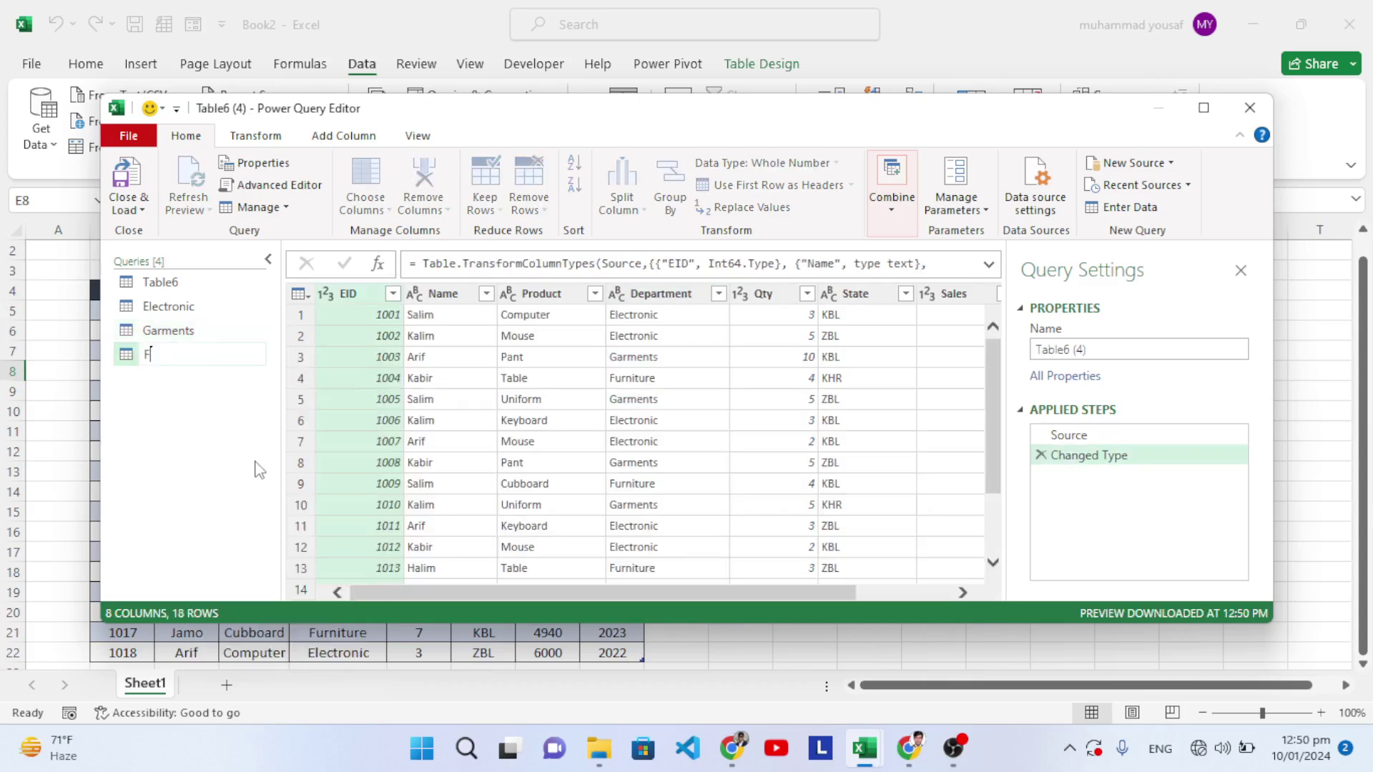
pyautogui.write('urniture')
pyautogui.press('Return')
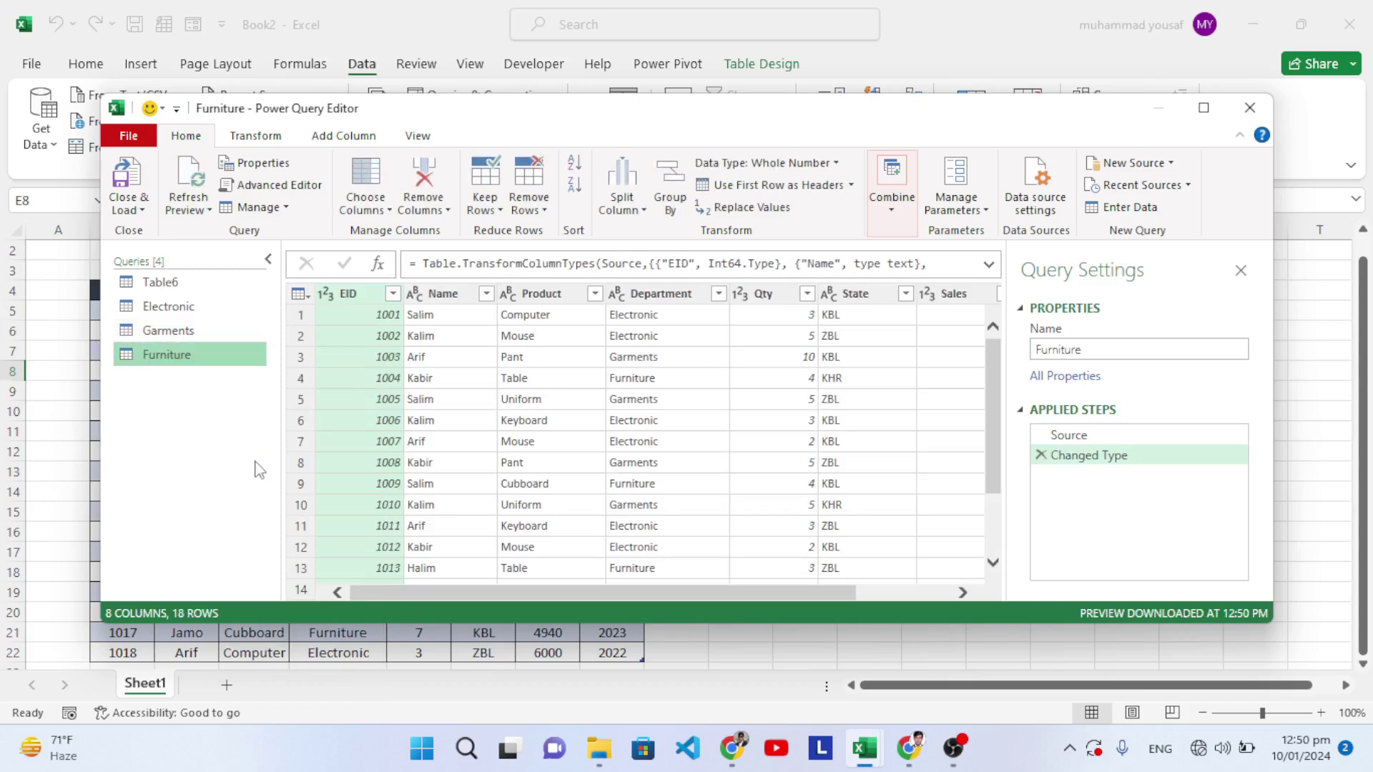
# Step: Filter Department to Furniture only, then close the editor, keeping changes so queries load
pyautogui.click(718, 294)
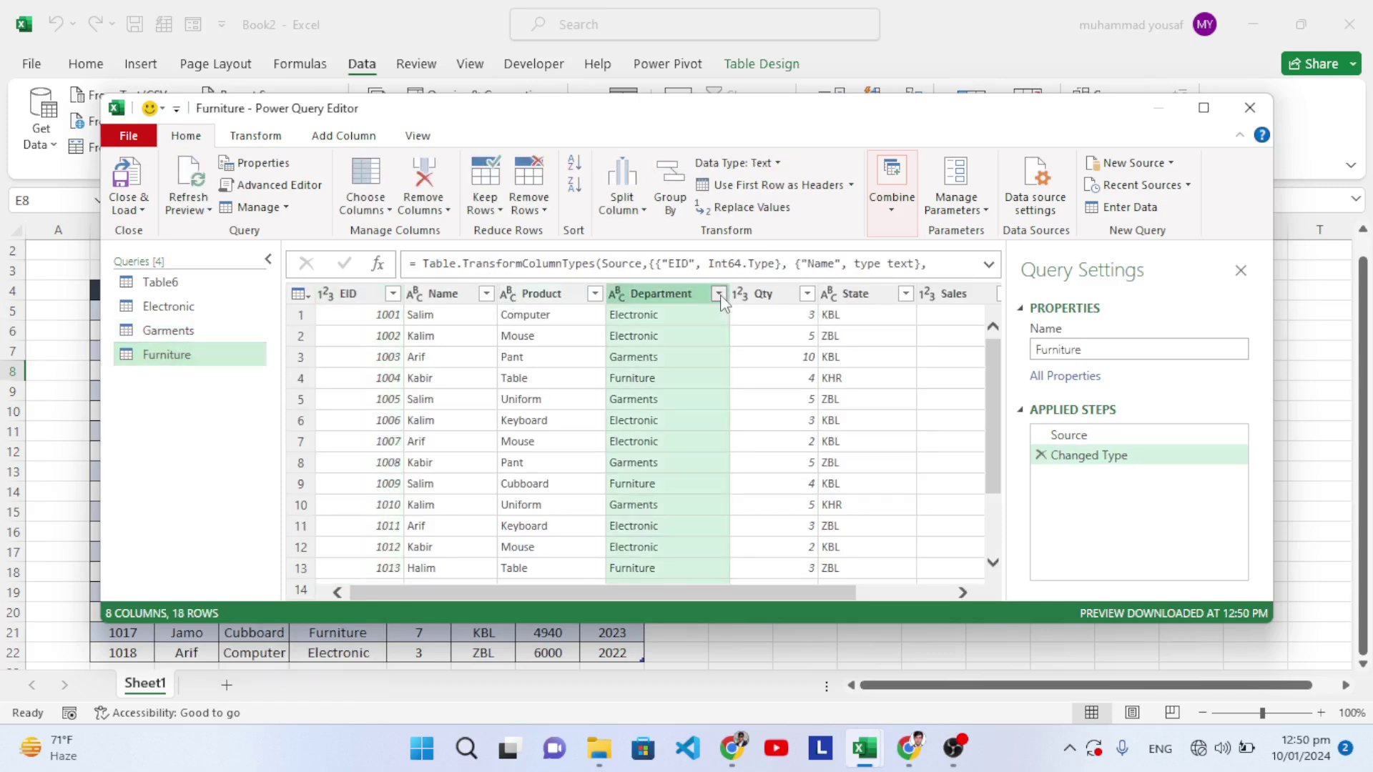
pyautogui.click(436, 478)
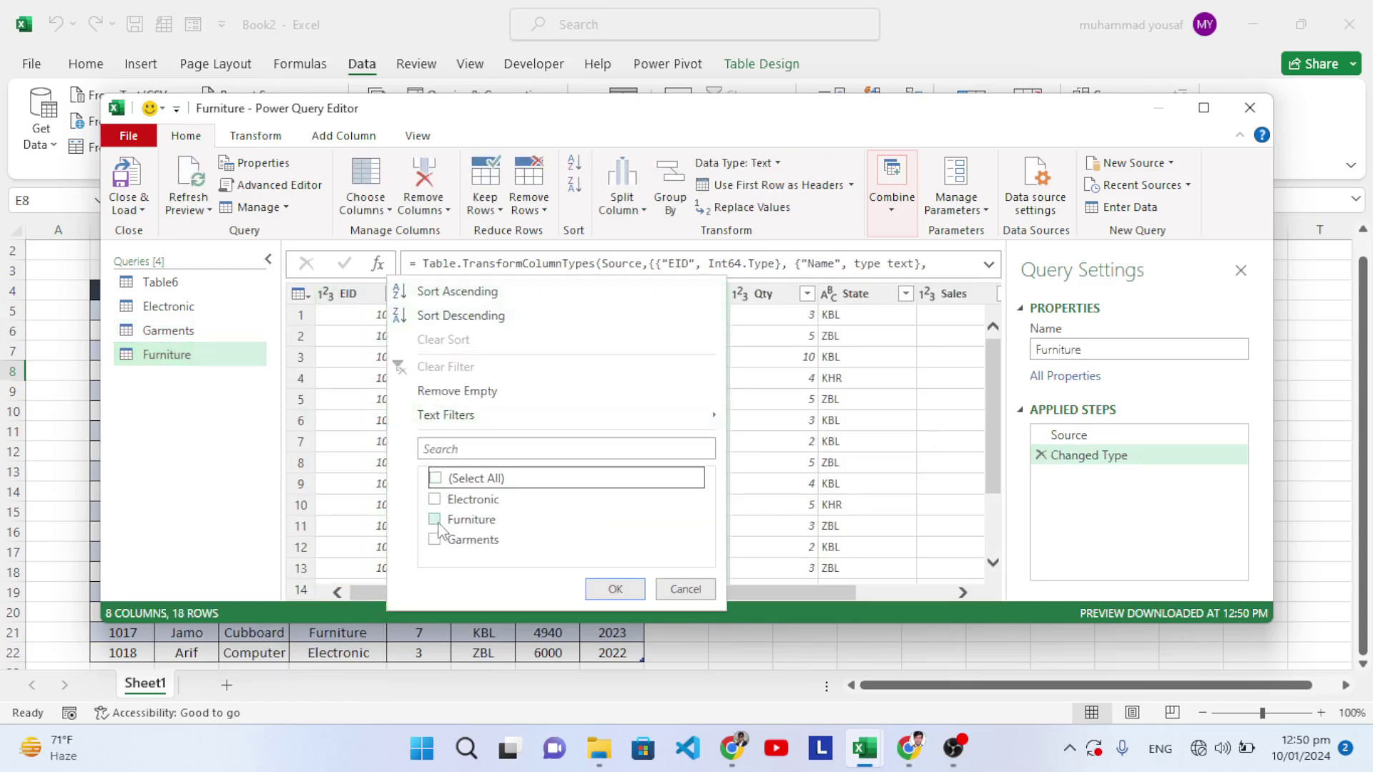
pyautogui.click(434, 519)
pyautogui.click(614, 589)
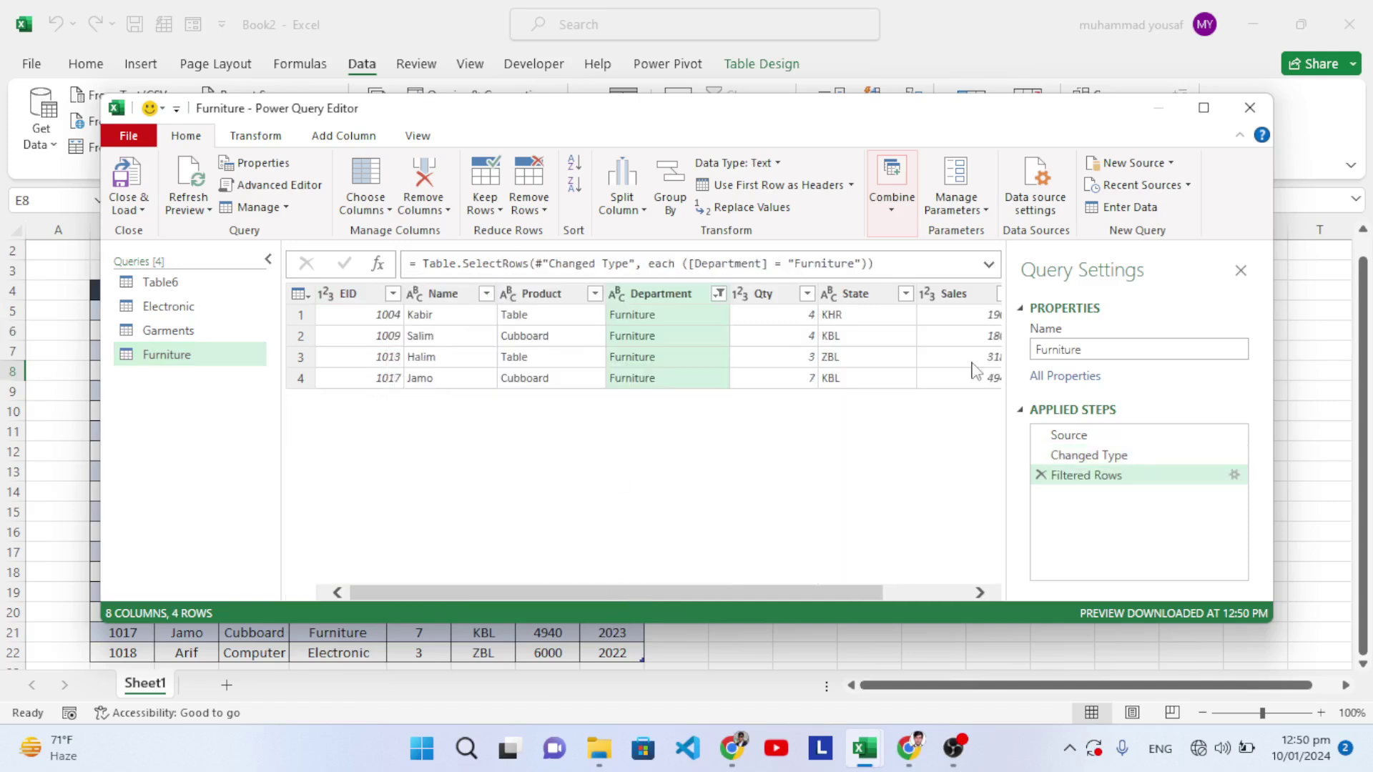
pyautogui.click(1250, 107)
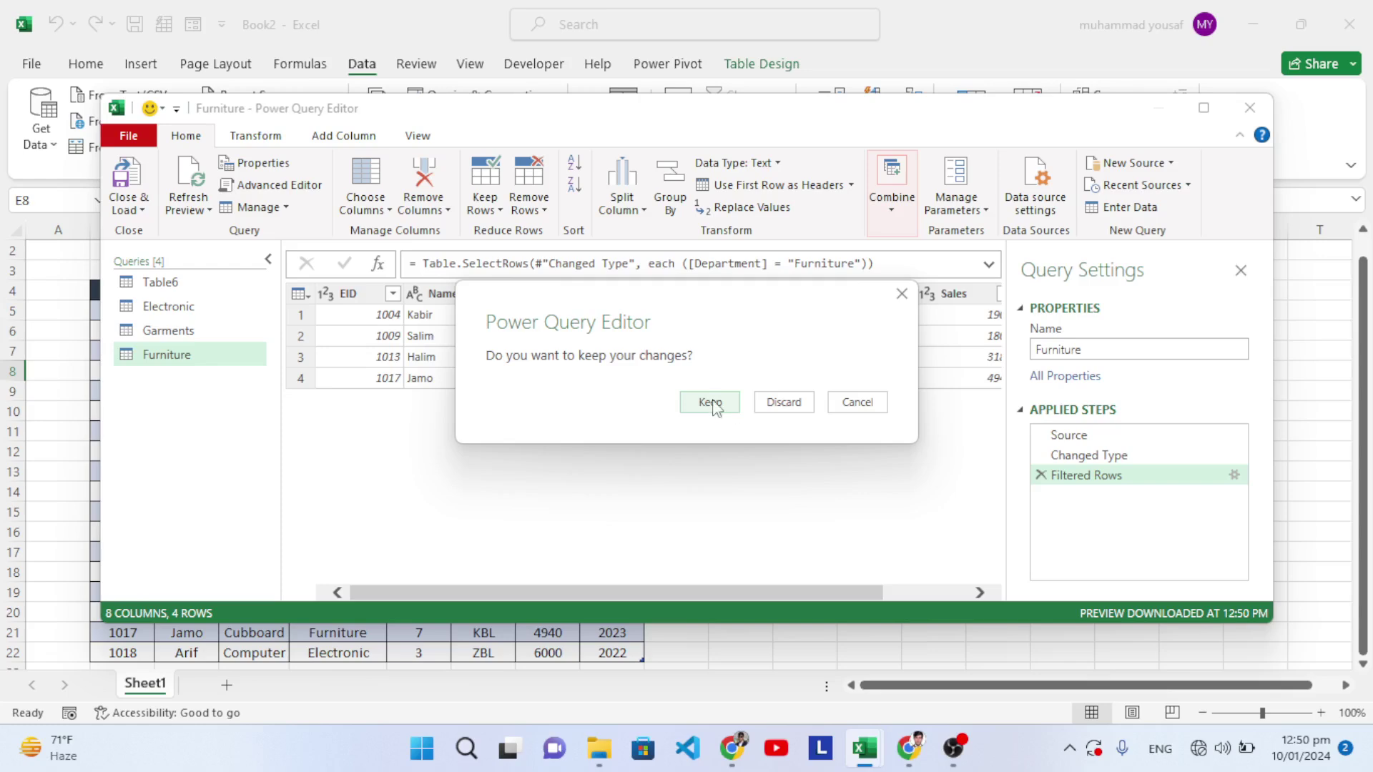
pyautogui.click(710, 404)
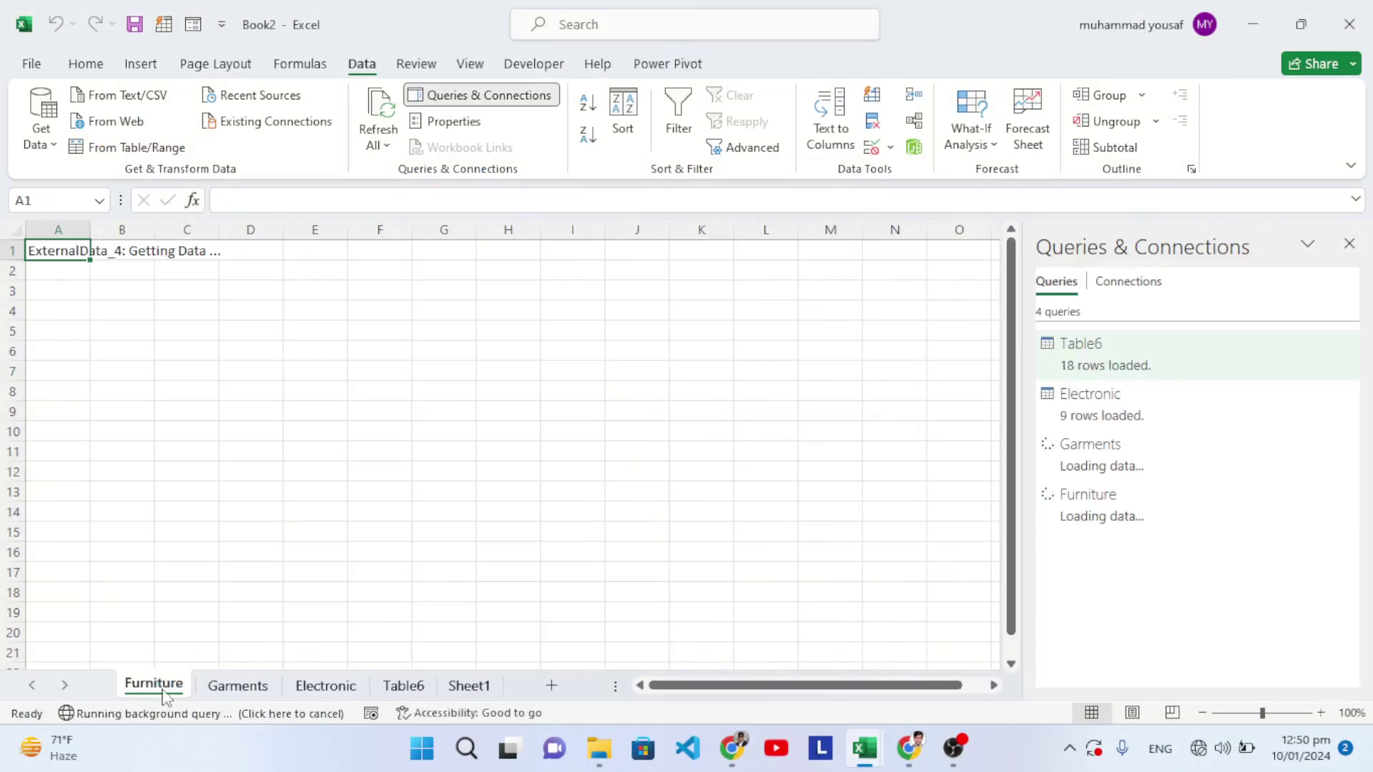
# Step: Check the Garments, Electronic and Table6 sheets, then return to the Sheet1 sales table
pyautogui.click(218, 692)
pyautogui.click(308, 688)
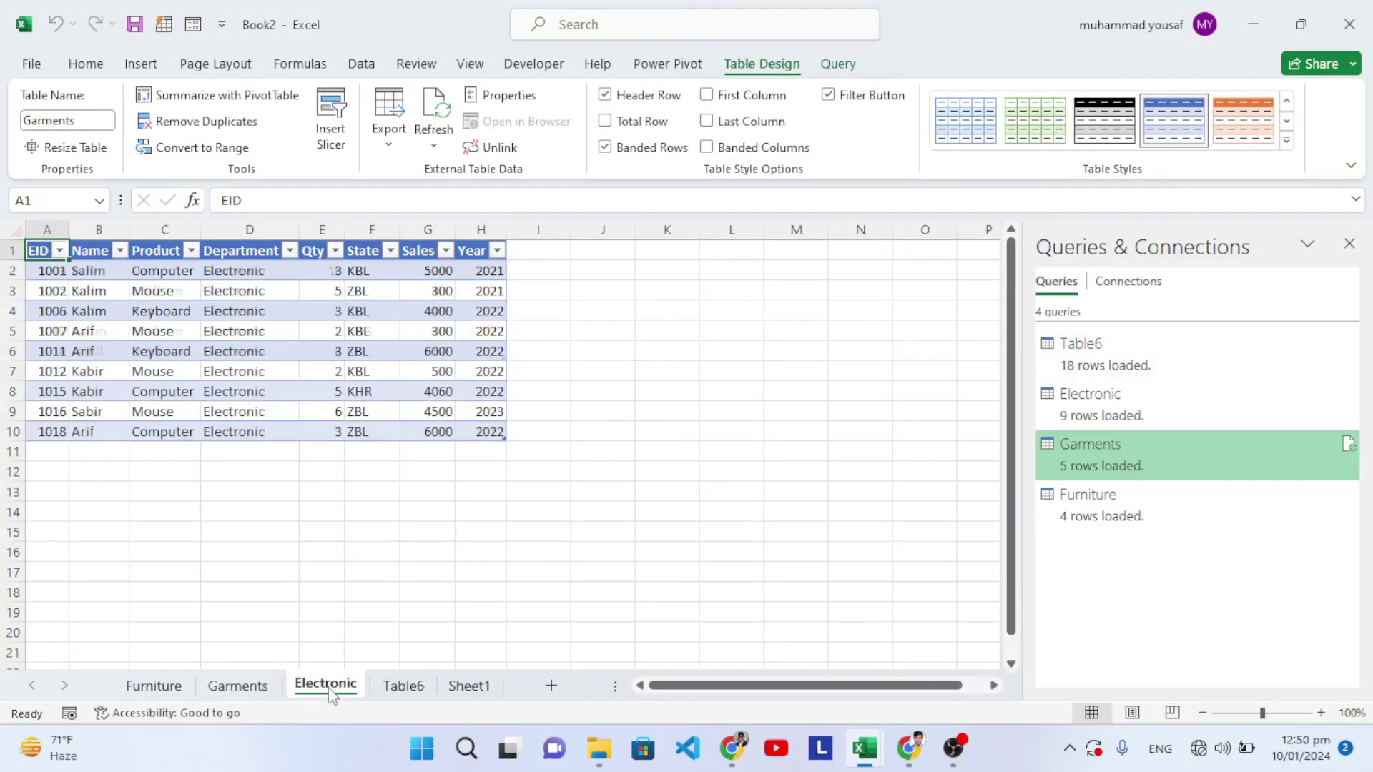
pyautogui.click(399, 688)
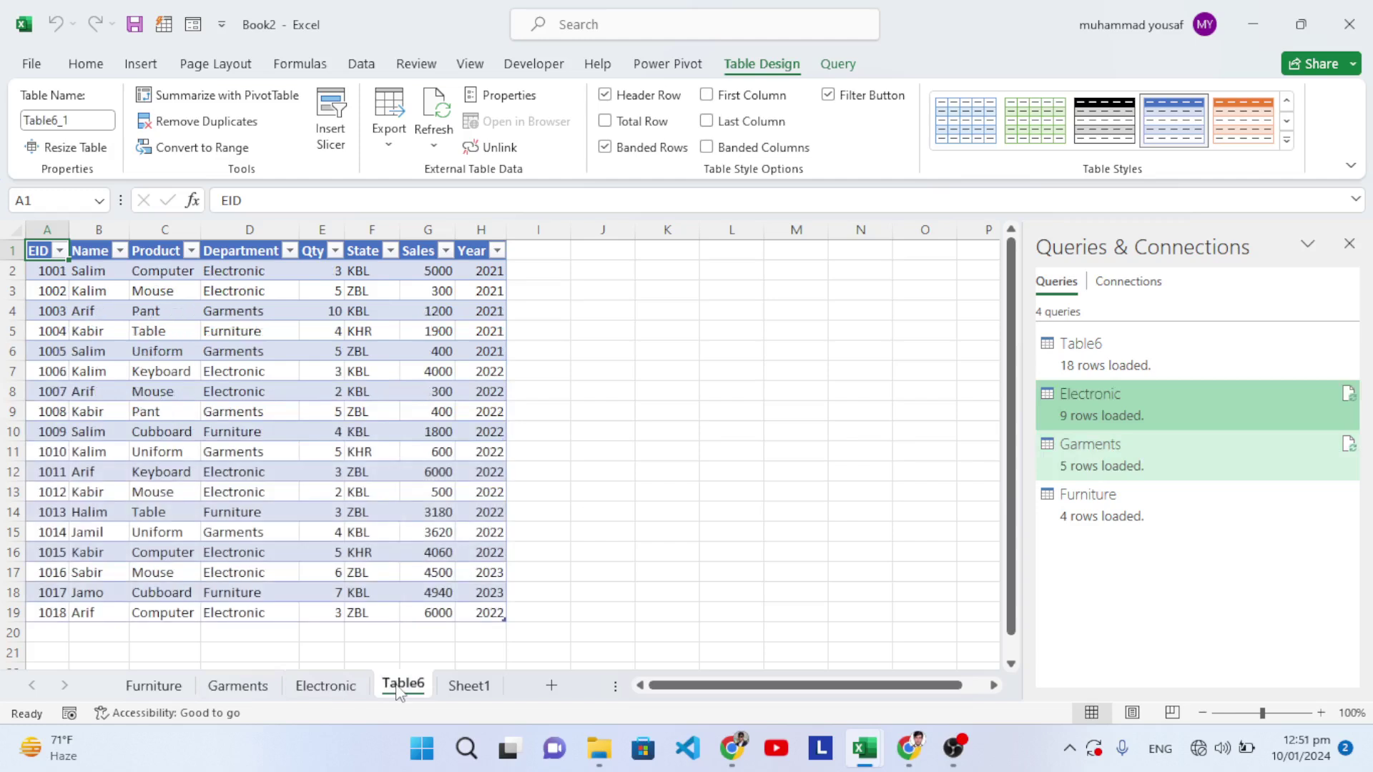
pyautogui.rightClick(397, 688)
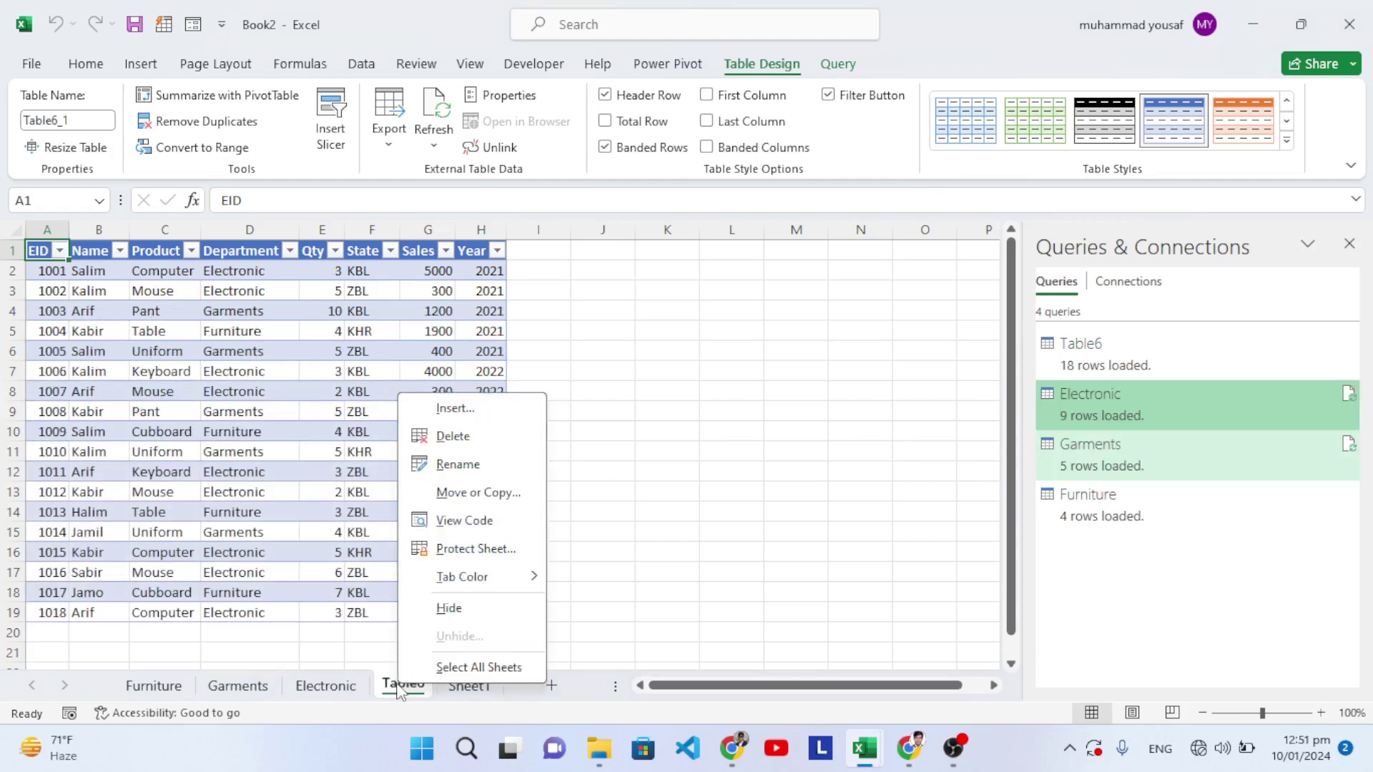
pyautogui.click(395, 680)
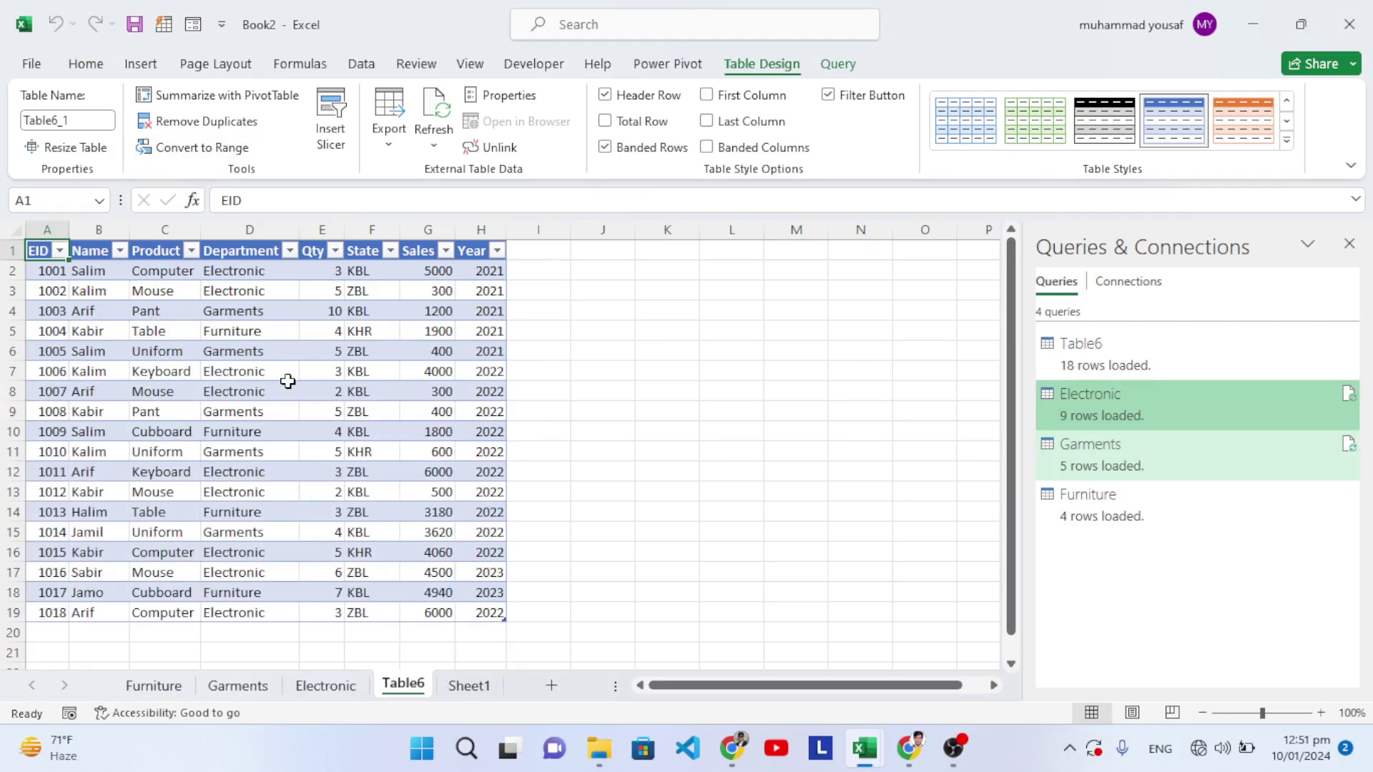
pyautogui.click(469, 685)
pyautogui.click(319, 393)
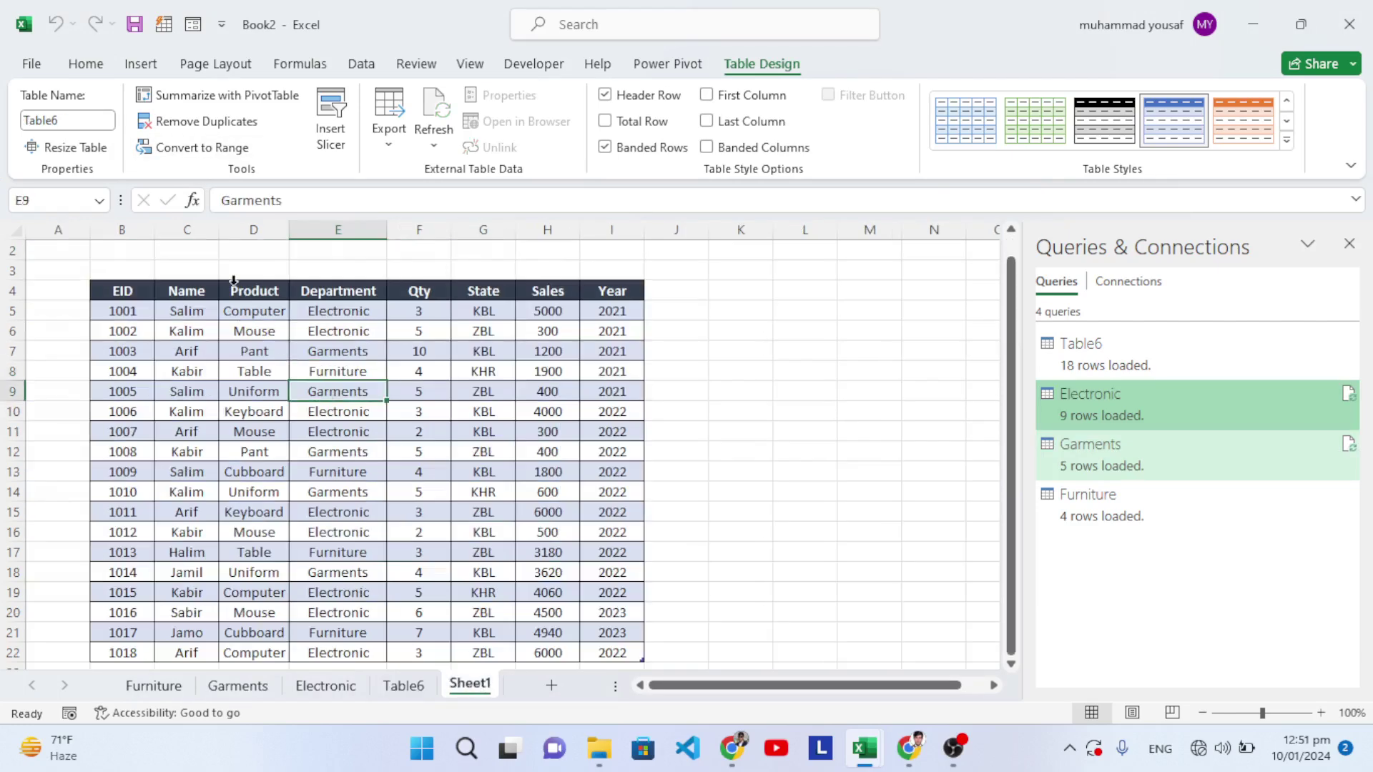
pyautogui.click(365, 63)
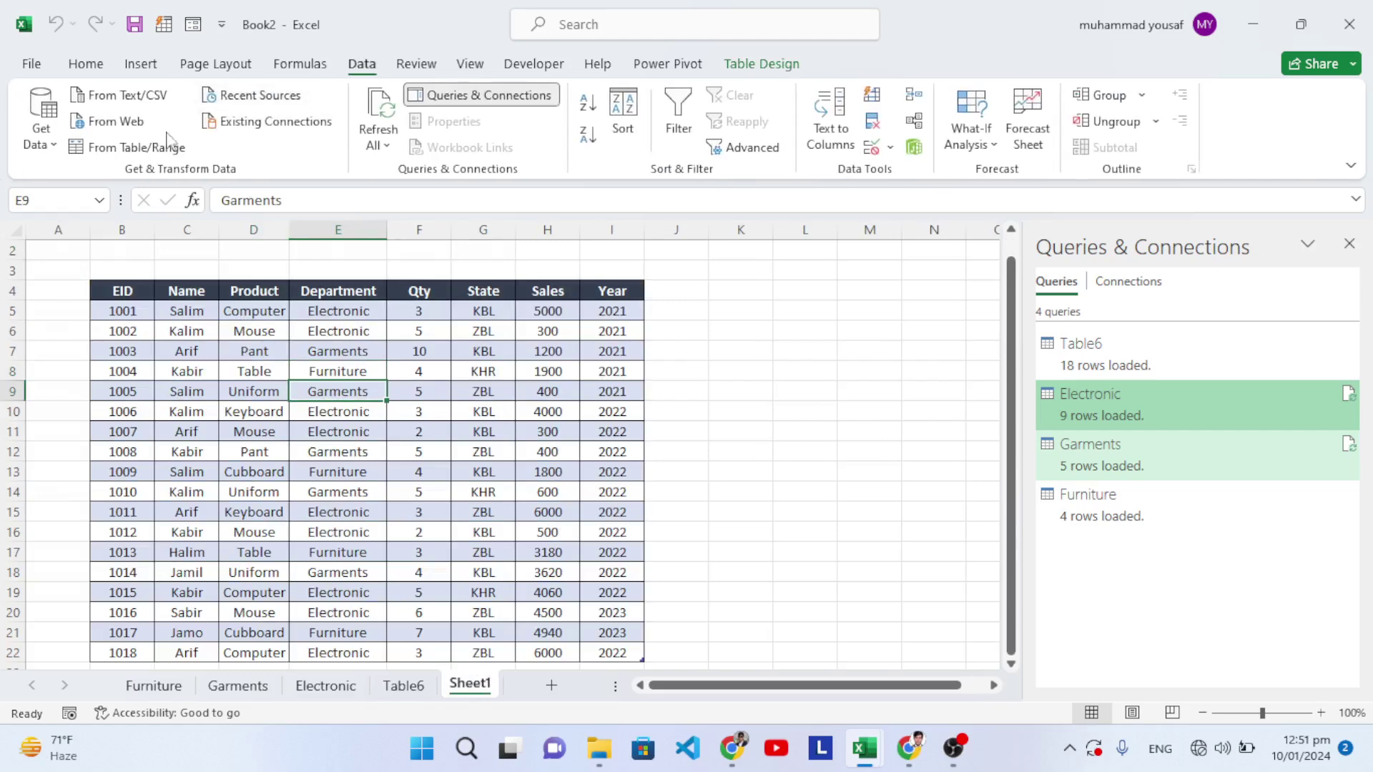
# Step: Open Table6 in Power Query Editor again, then close it keeping the new Table6 (2) query
pyautogui.click(132, 148)
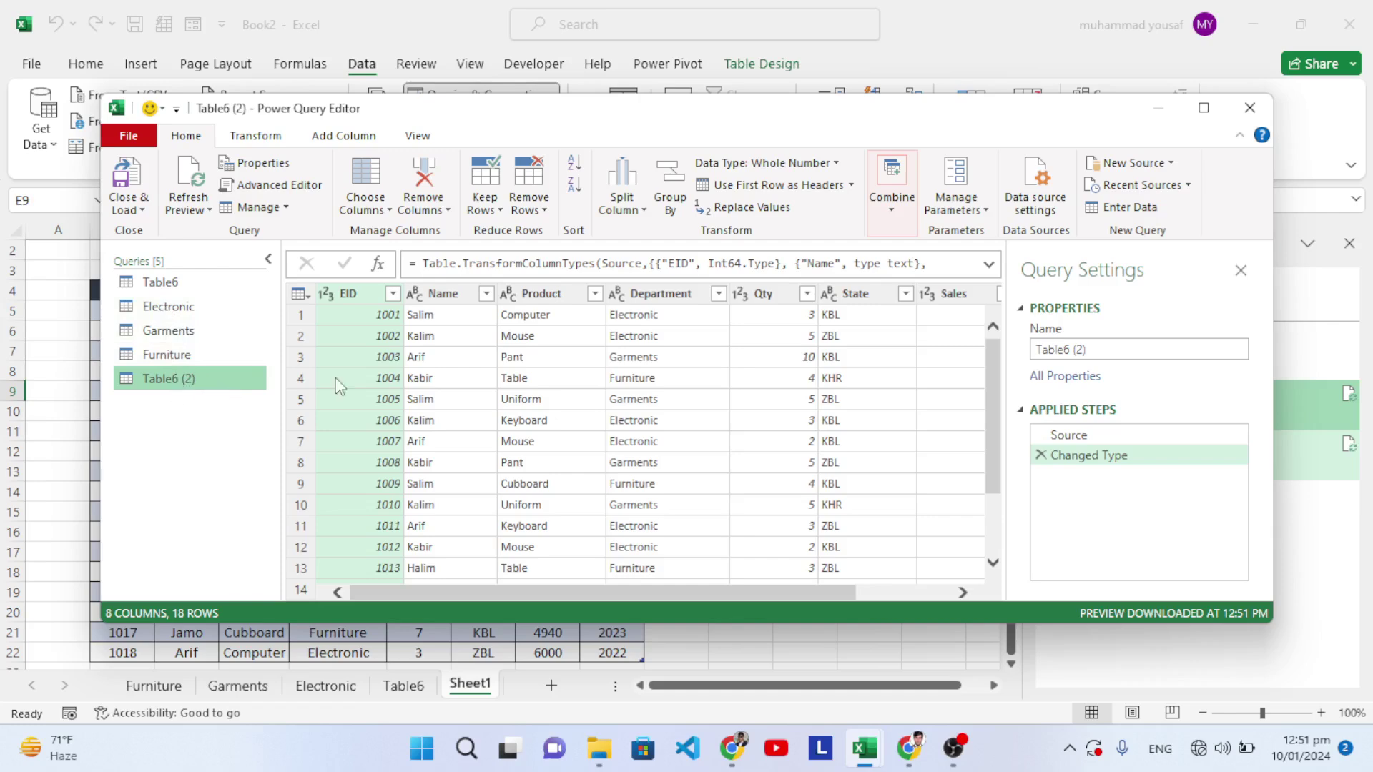
pyautogui.click(1250, 107)
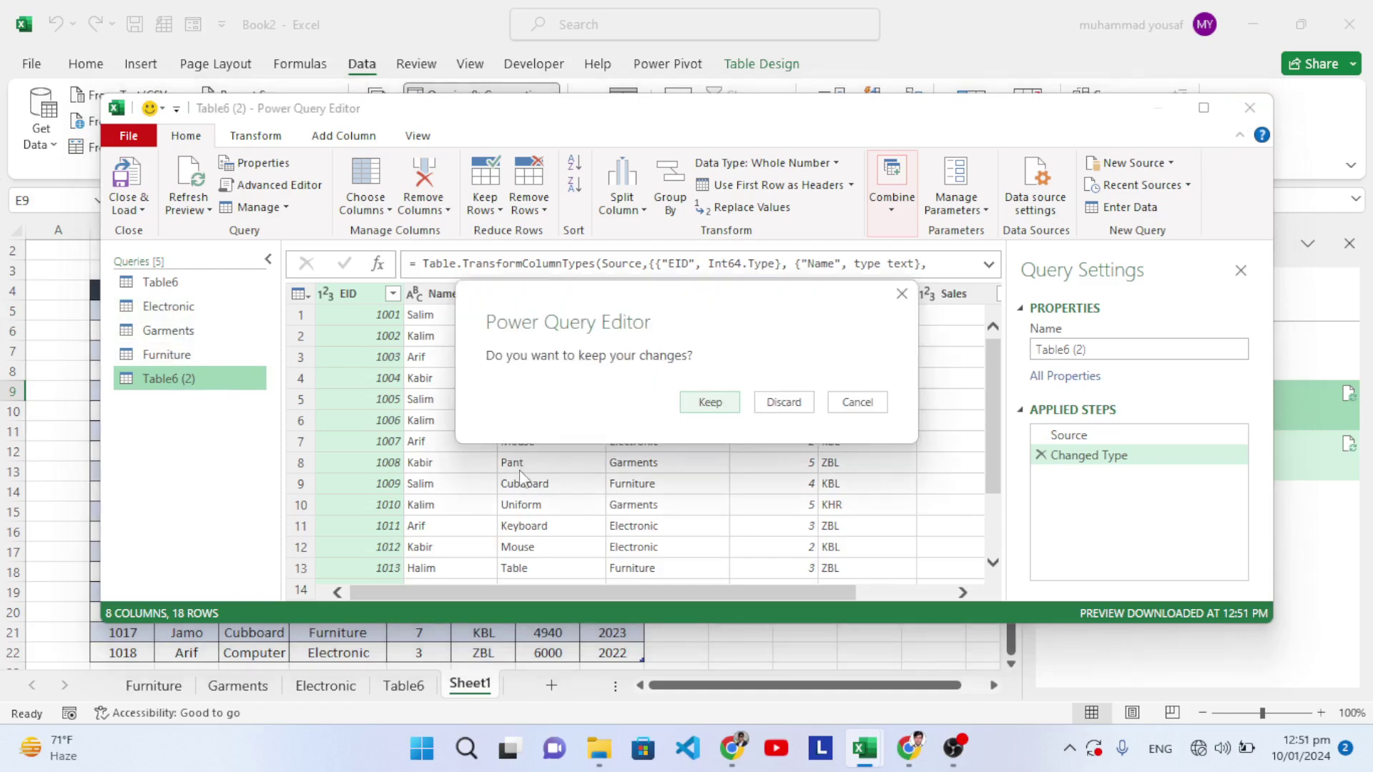
pyautogui.click(720, 412)
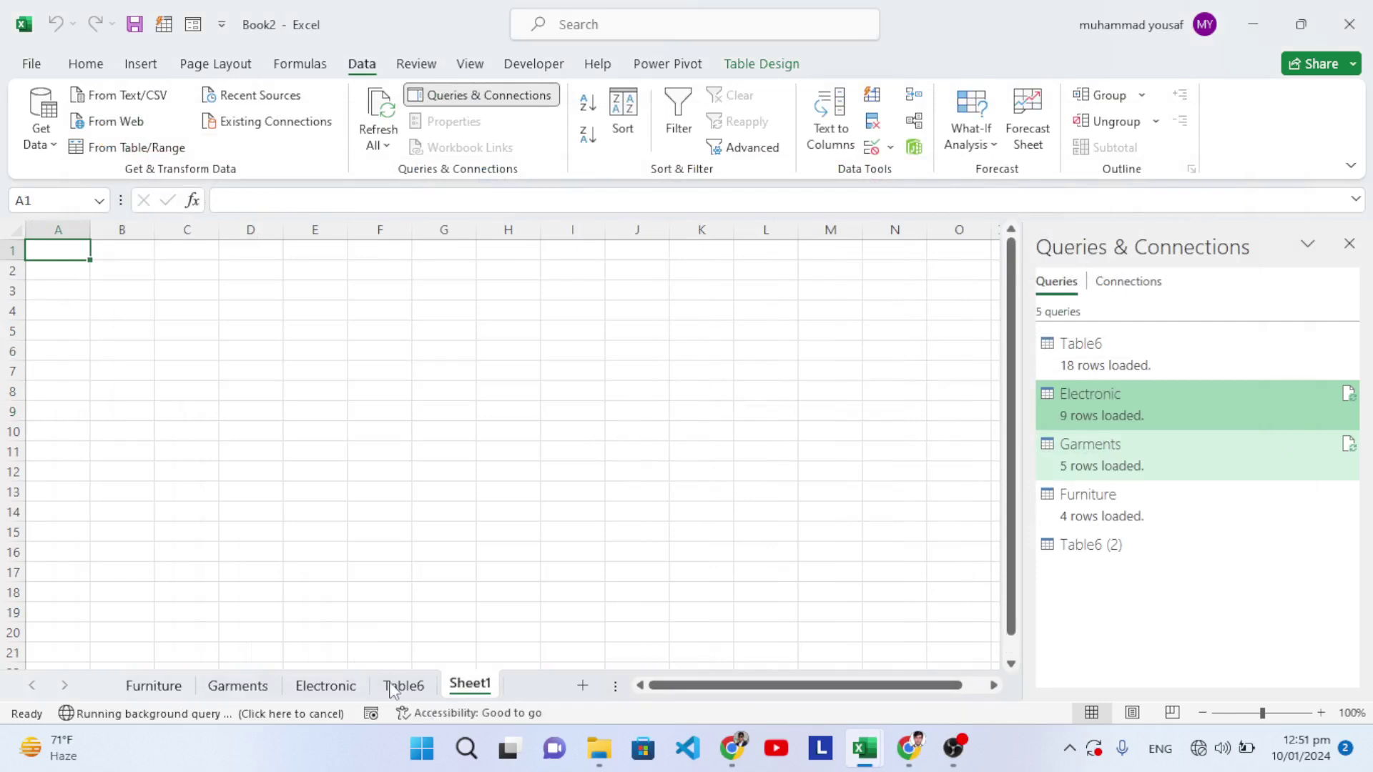
# Step: Permanently delete the Table6 (2) sheet
pyautogui.rightClick(479, 697)
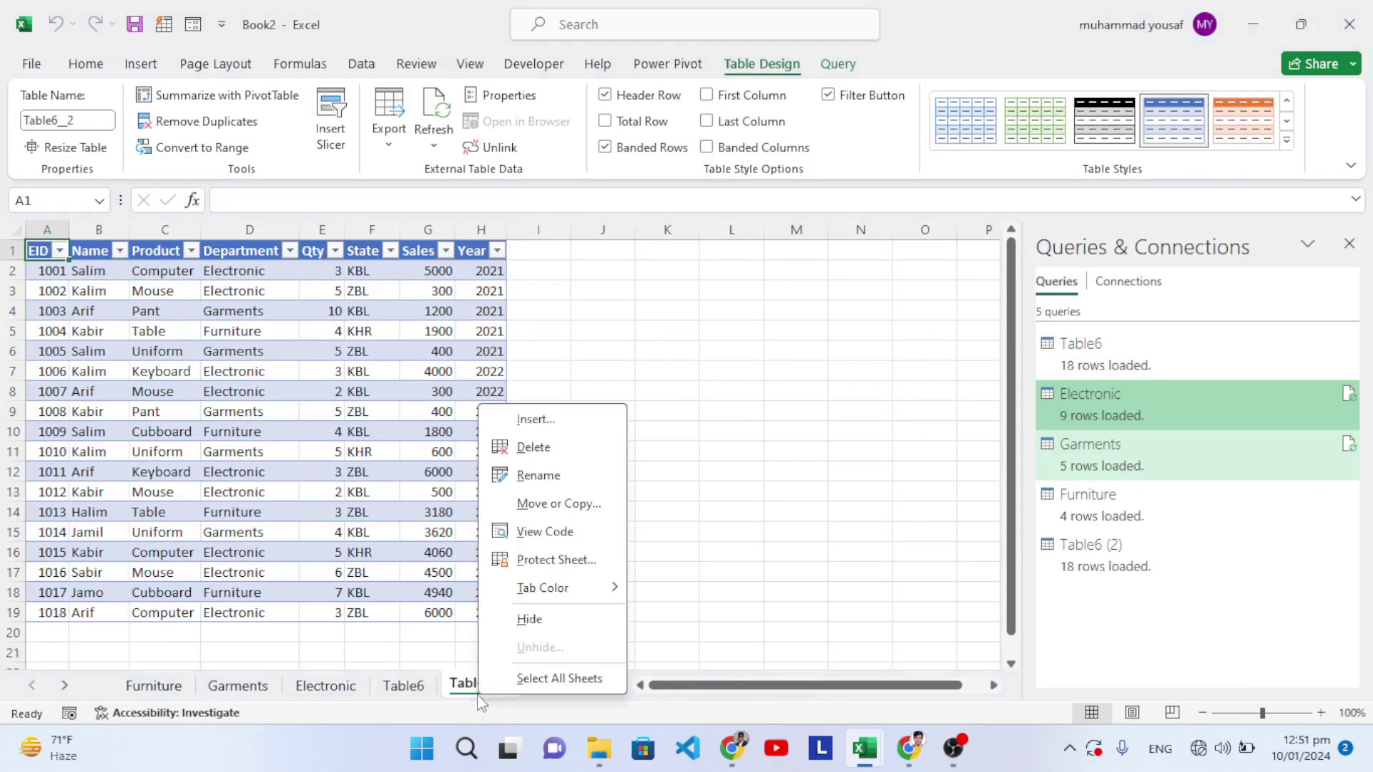
pyautogui.click(484, 692)
pyautogui.rightClick(485, 692)
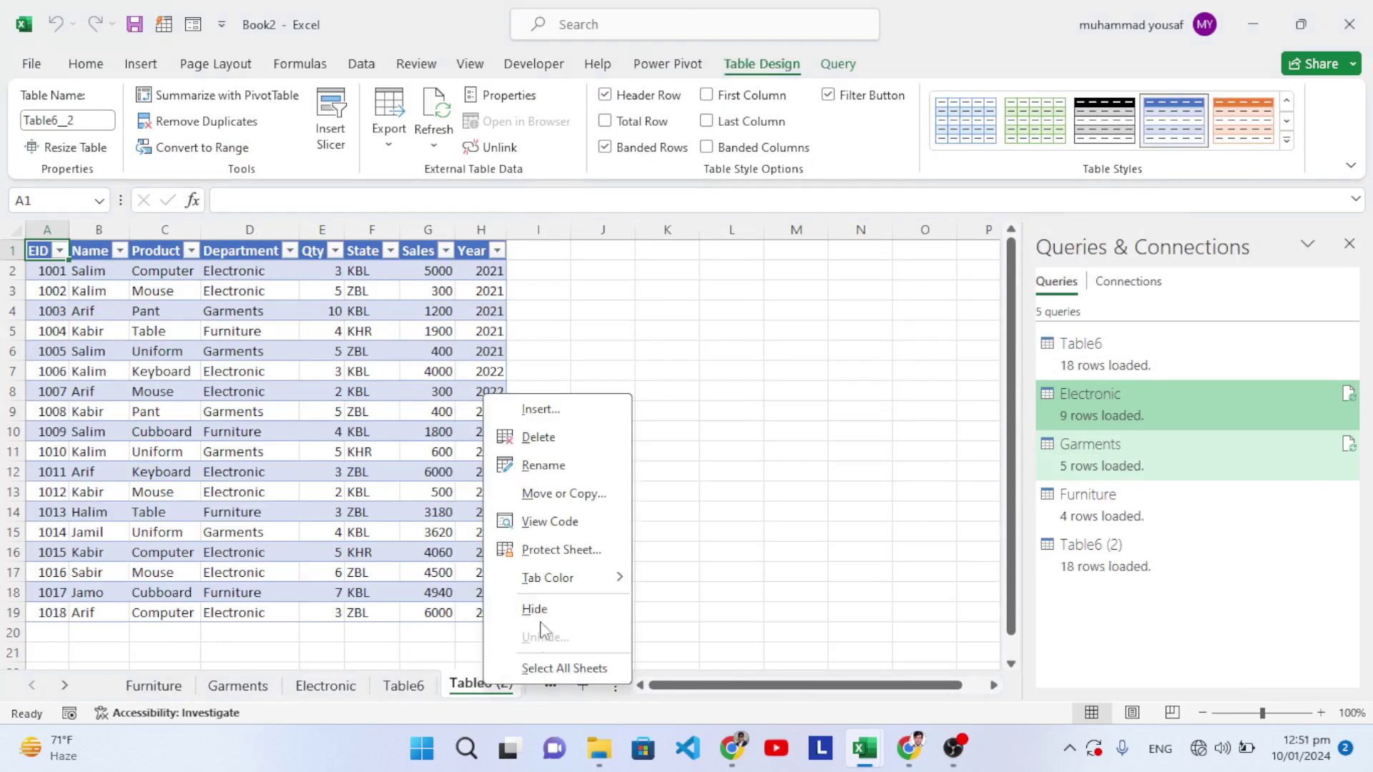
pyautogui.click(547, 441)
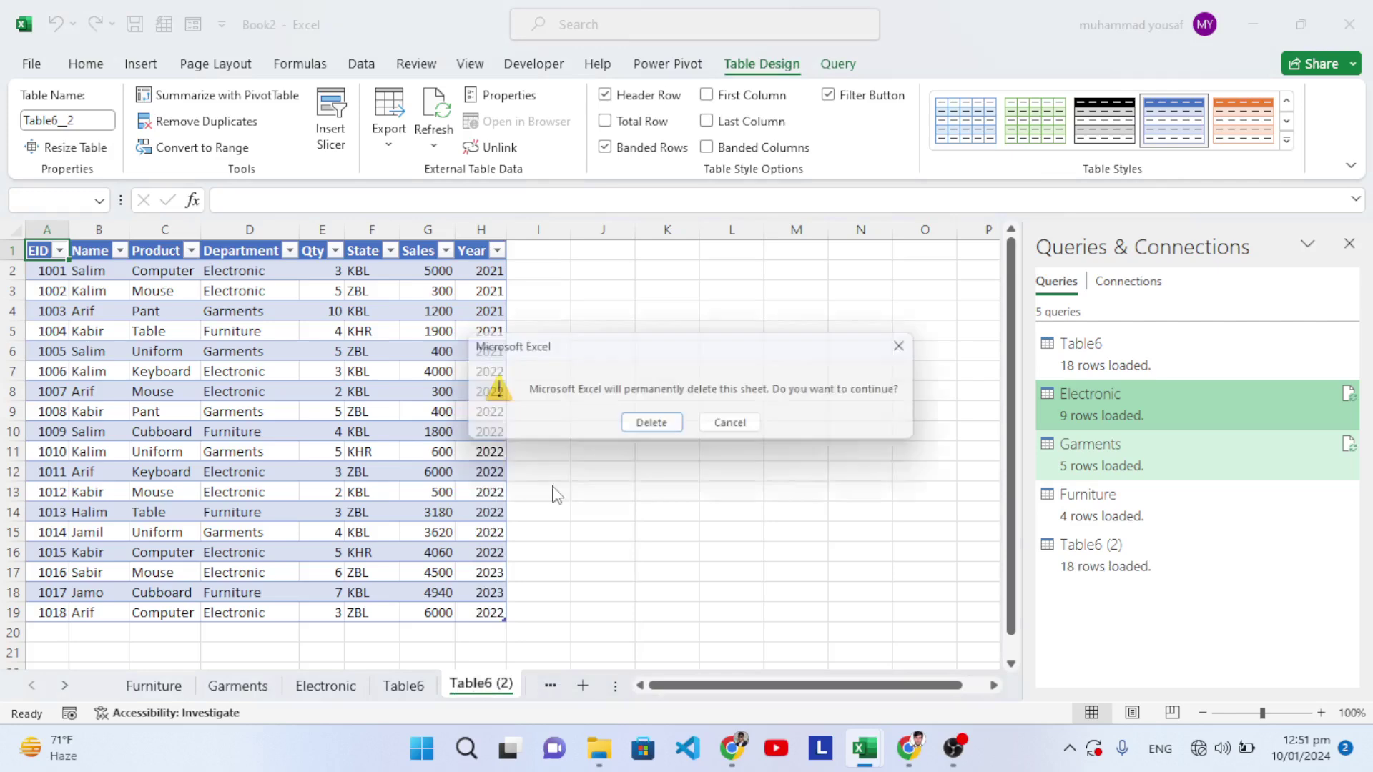
pyautogui.click(647, 429)
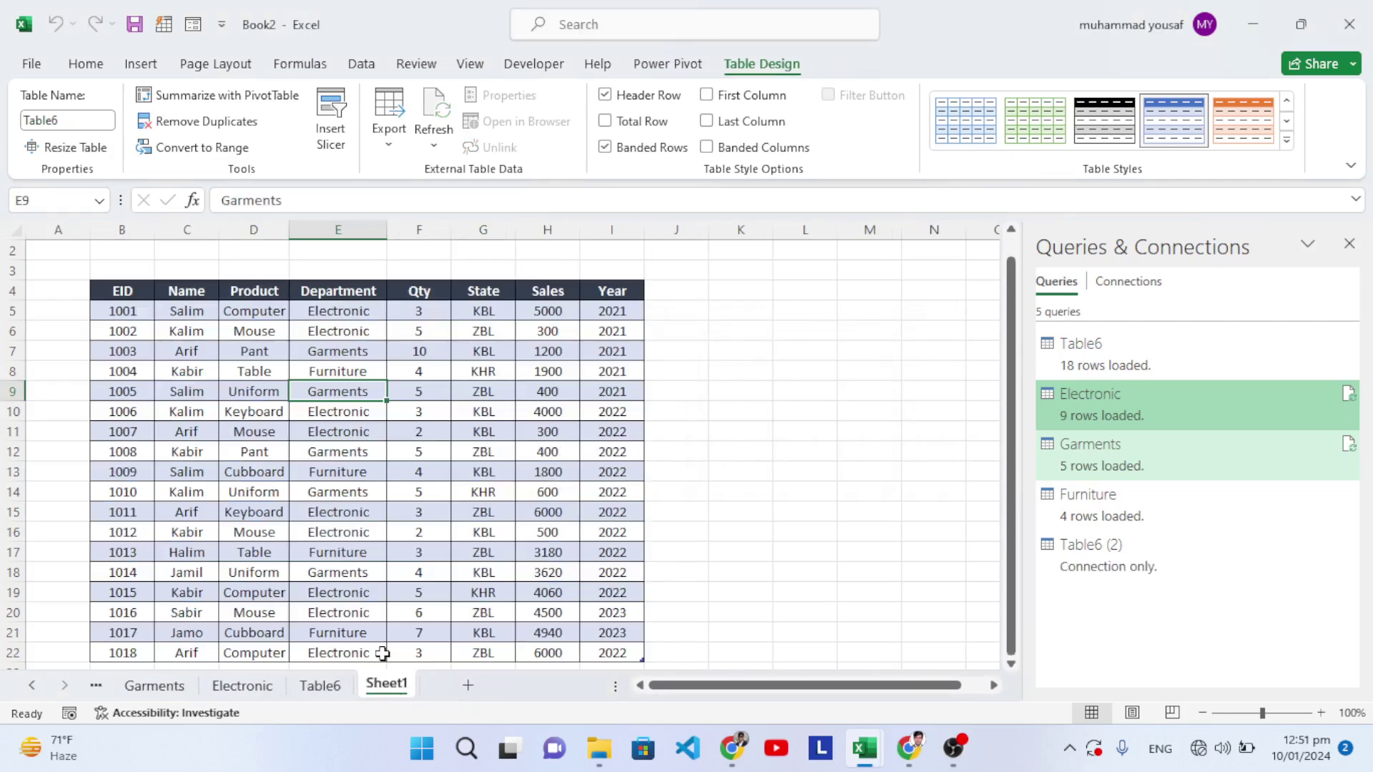
pyautogui.click(99, 687)
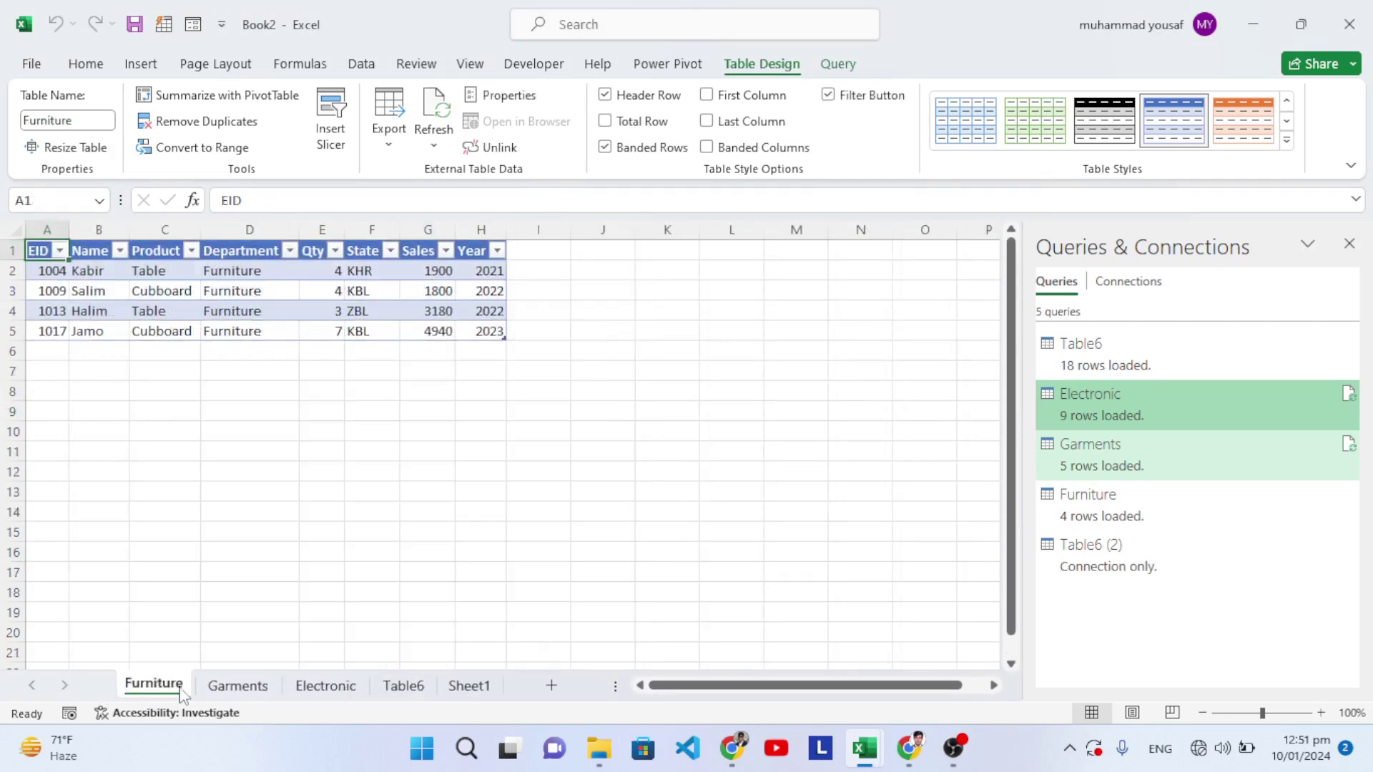
# Step: Delete the Table6 sheet and check the remaining Furniture, Garments and Electronic sheets
pyautogui.click(400, 688)
pyautogui.rightClick(400, 688)
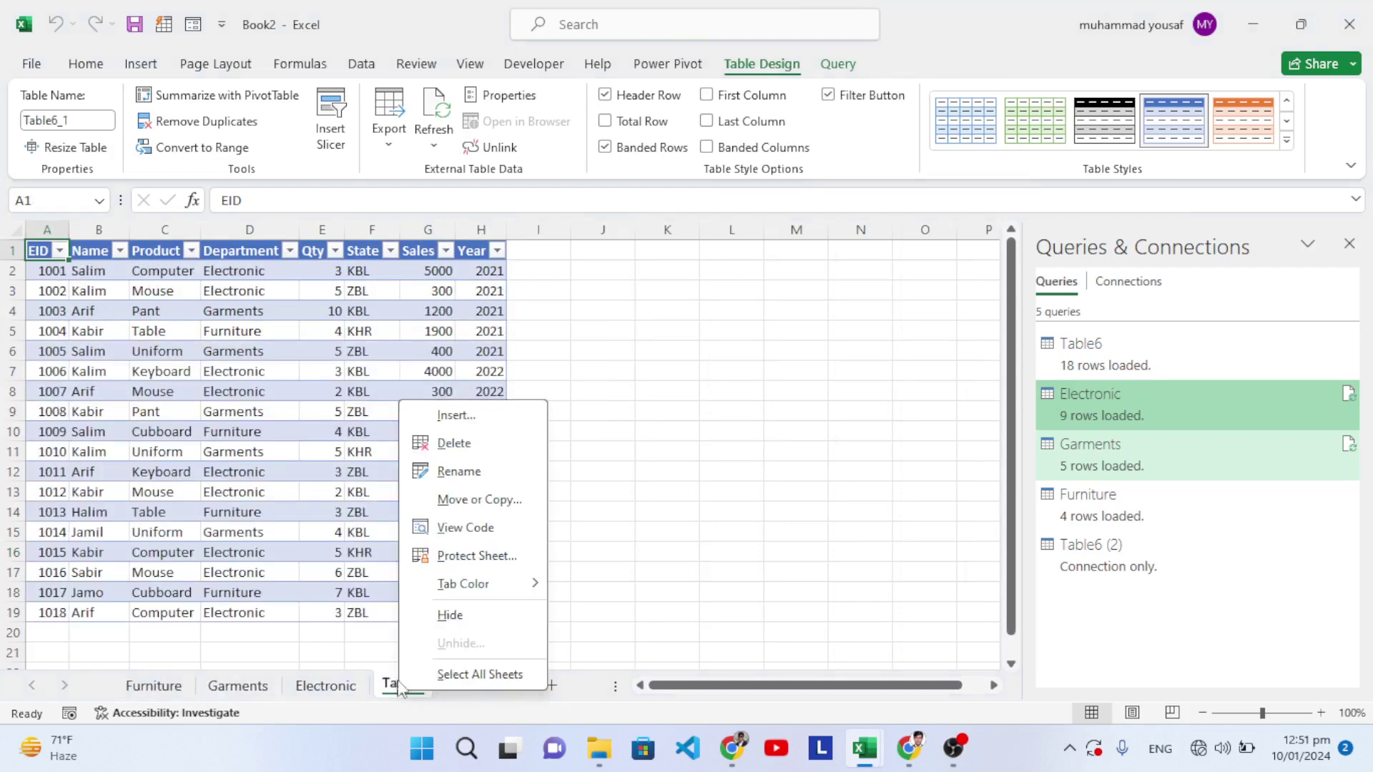
pyautogui.click(461, 444)
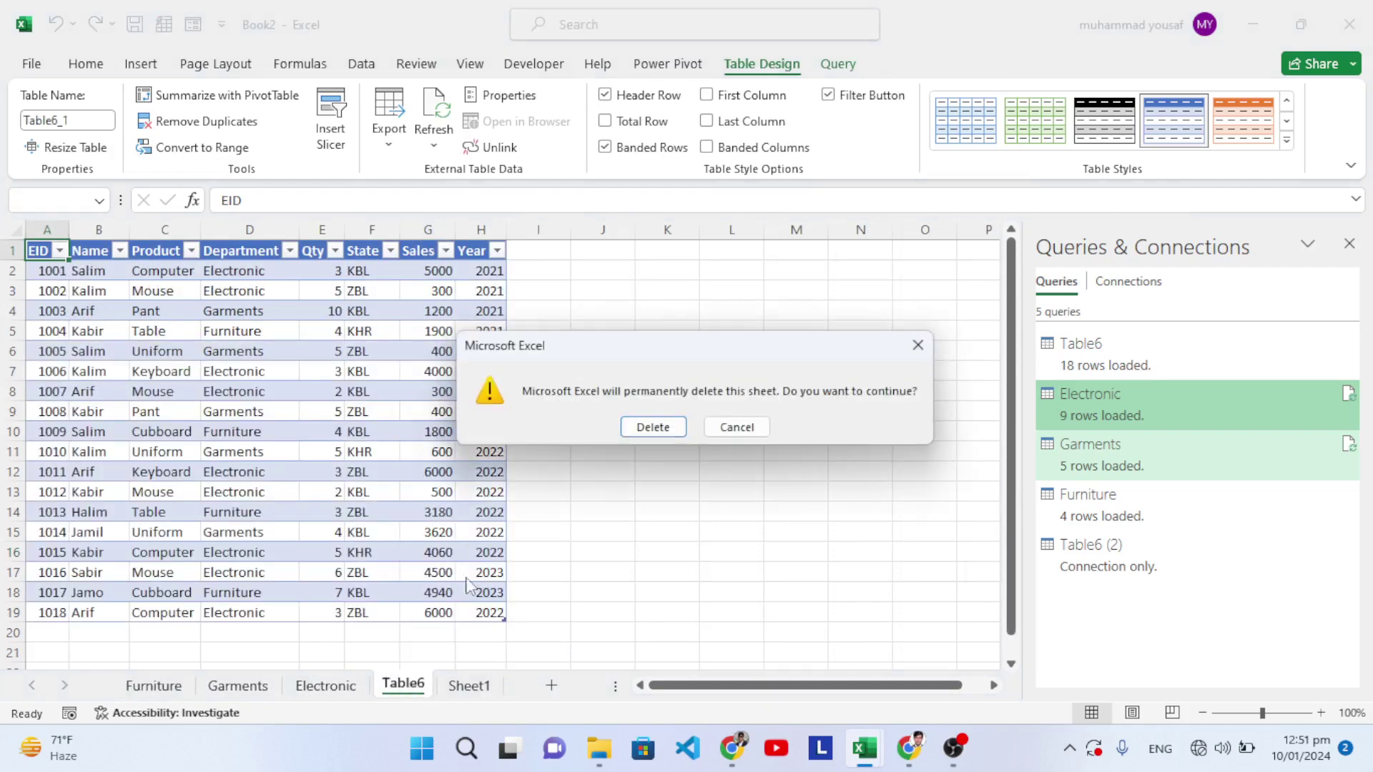
pyautogui.click(652, 427)
pyautogui.click(153, 688)
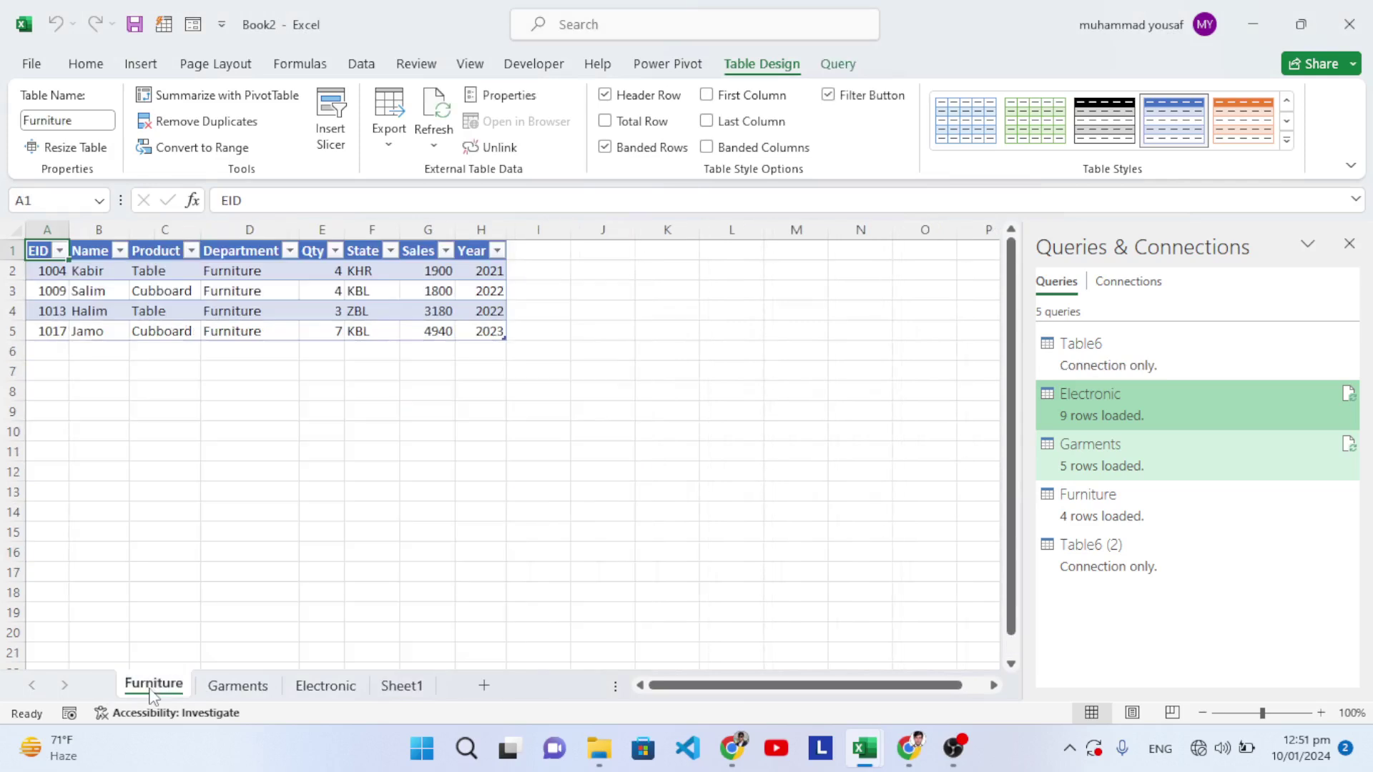
pyautogui.click(245, 689)
pyautogui.click(300, 692)
# Step: On Sheet1, enter EID 23, a person's name, product PC and department Electronic in row 23
pyautogui.click(389, 676)
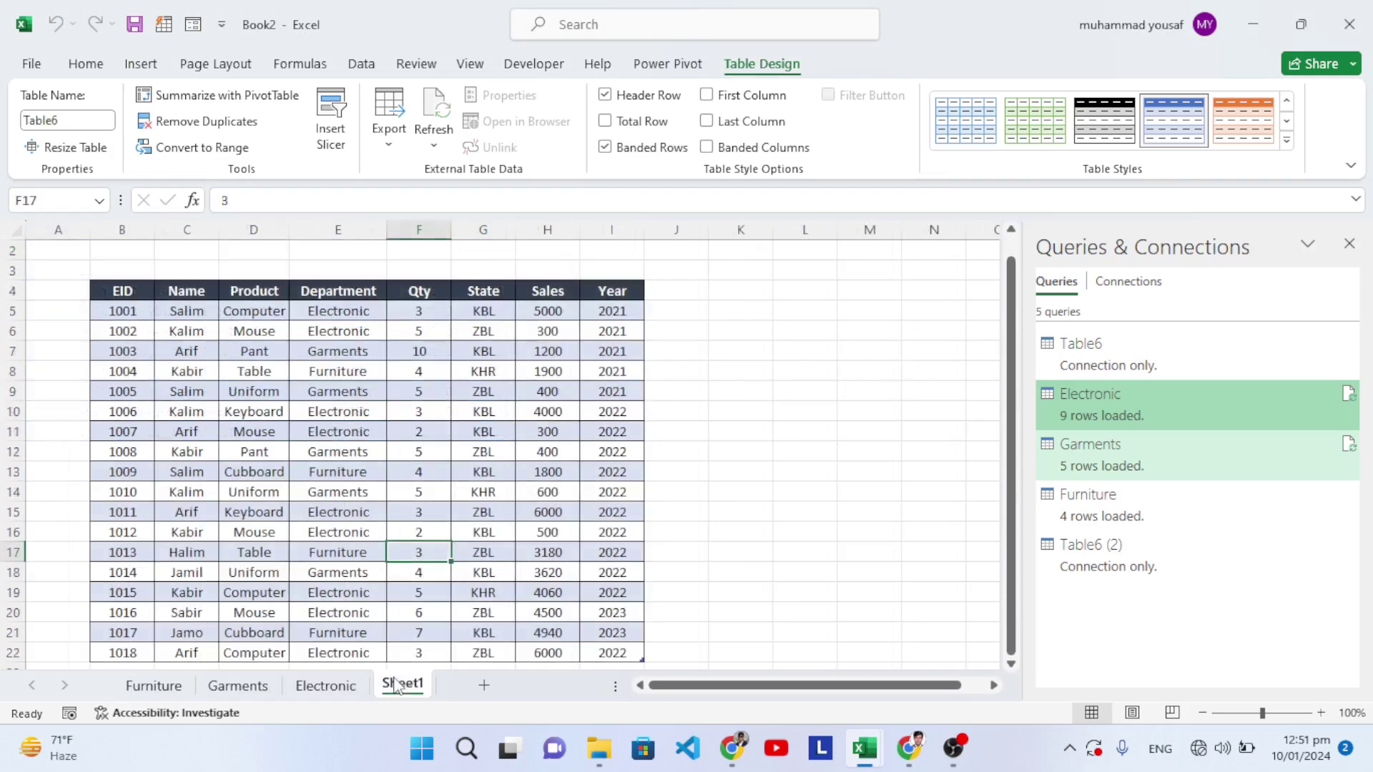
pyautogui.click(420, 450)
pyautogui.scroll(-1, 308, 507)
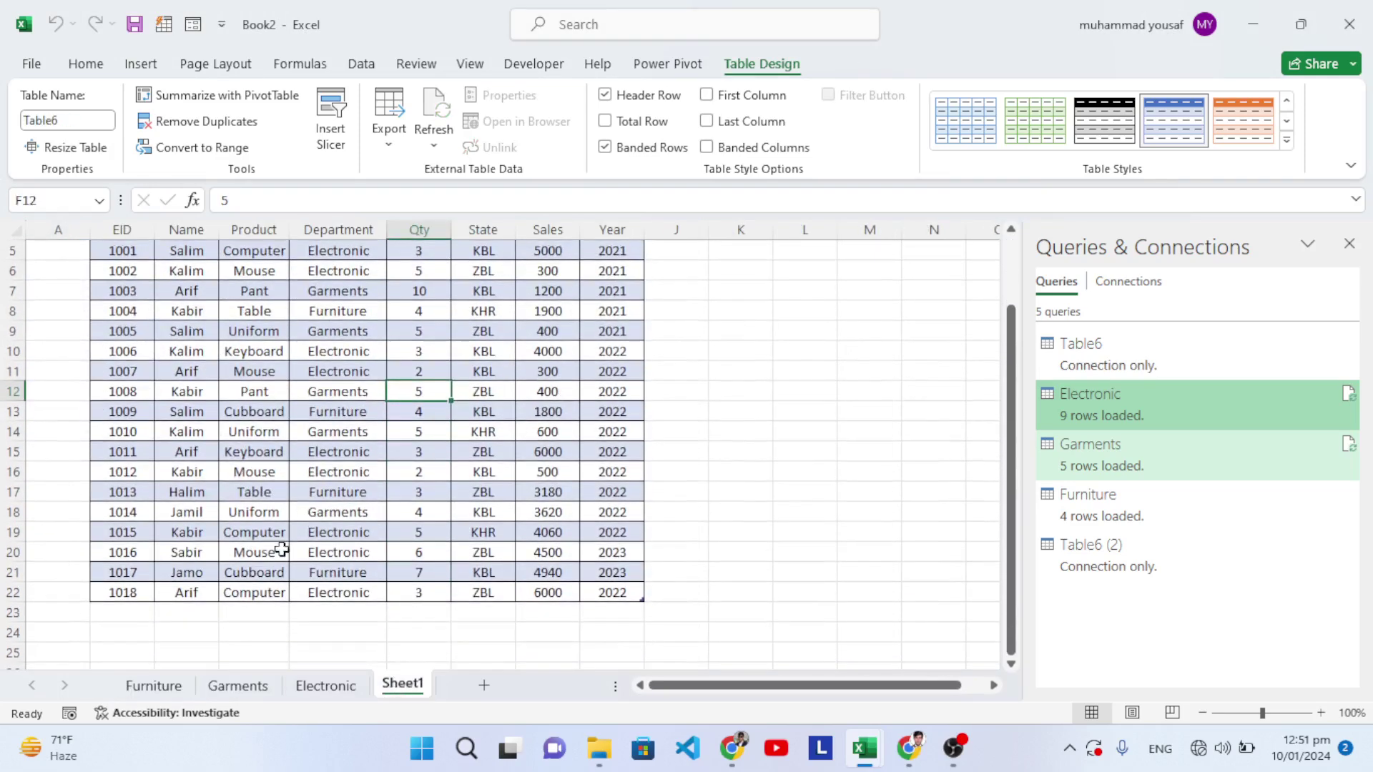
pyautogui.click(126, 612)
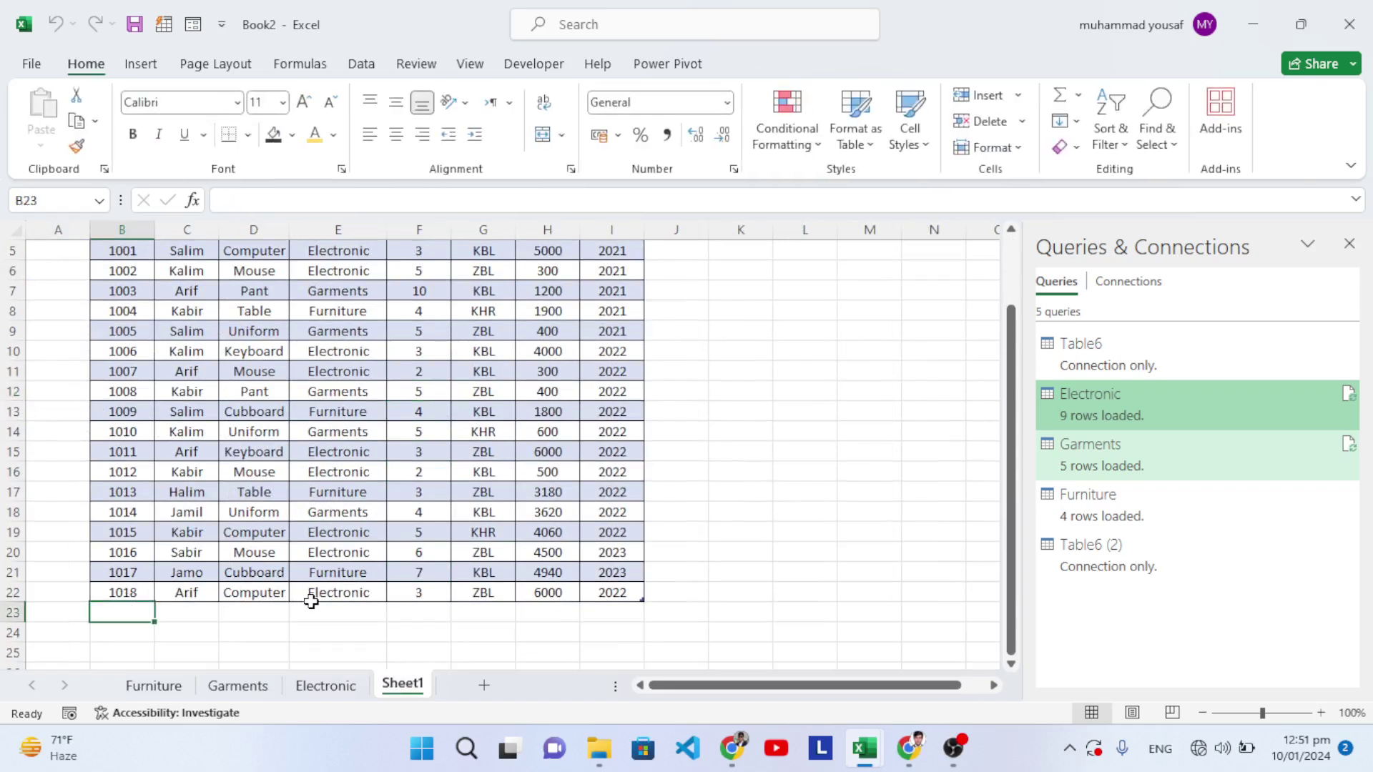
pyautogui.write('23')
pyautogui.press('Tab')
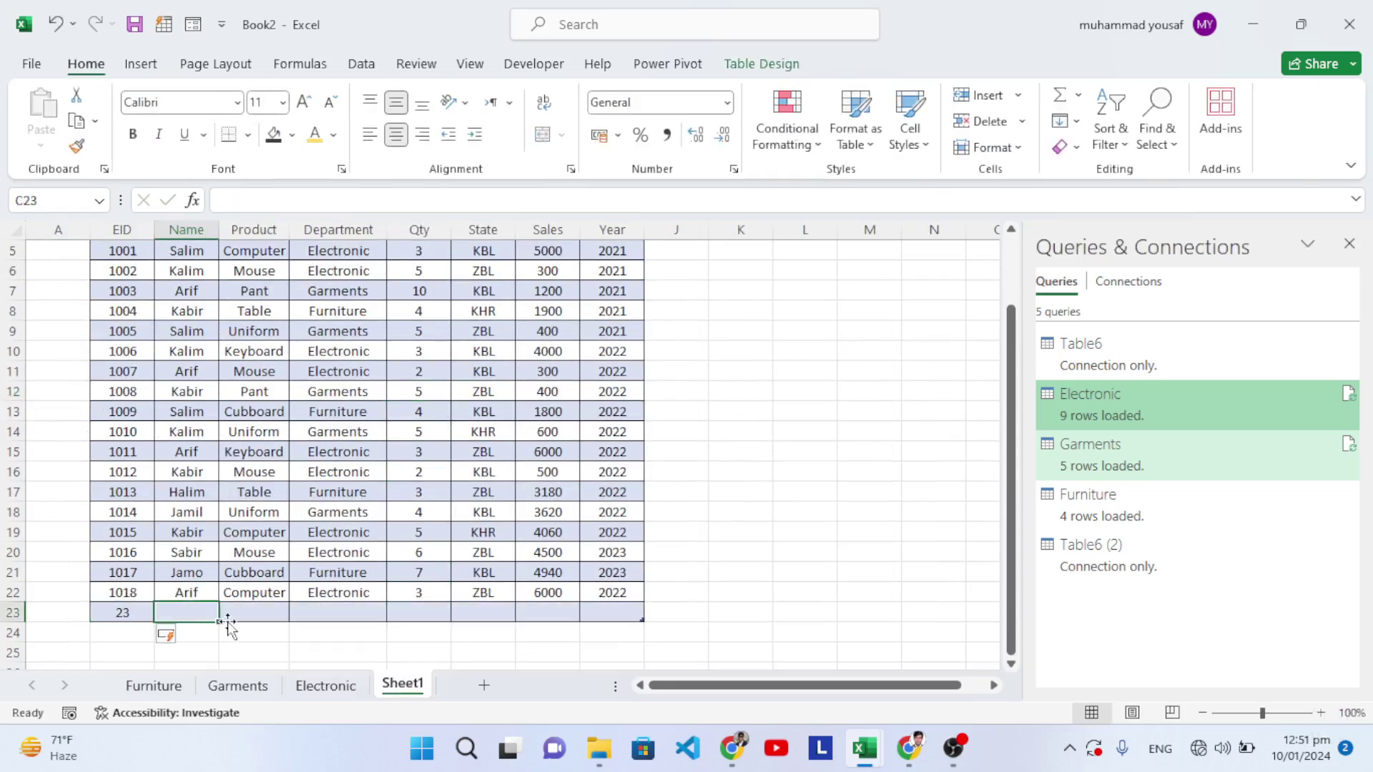
pyautogui.write('jaml')
pyautogui.click(242, 609)
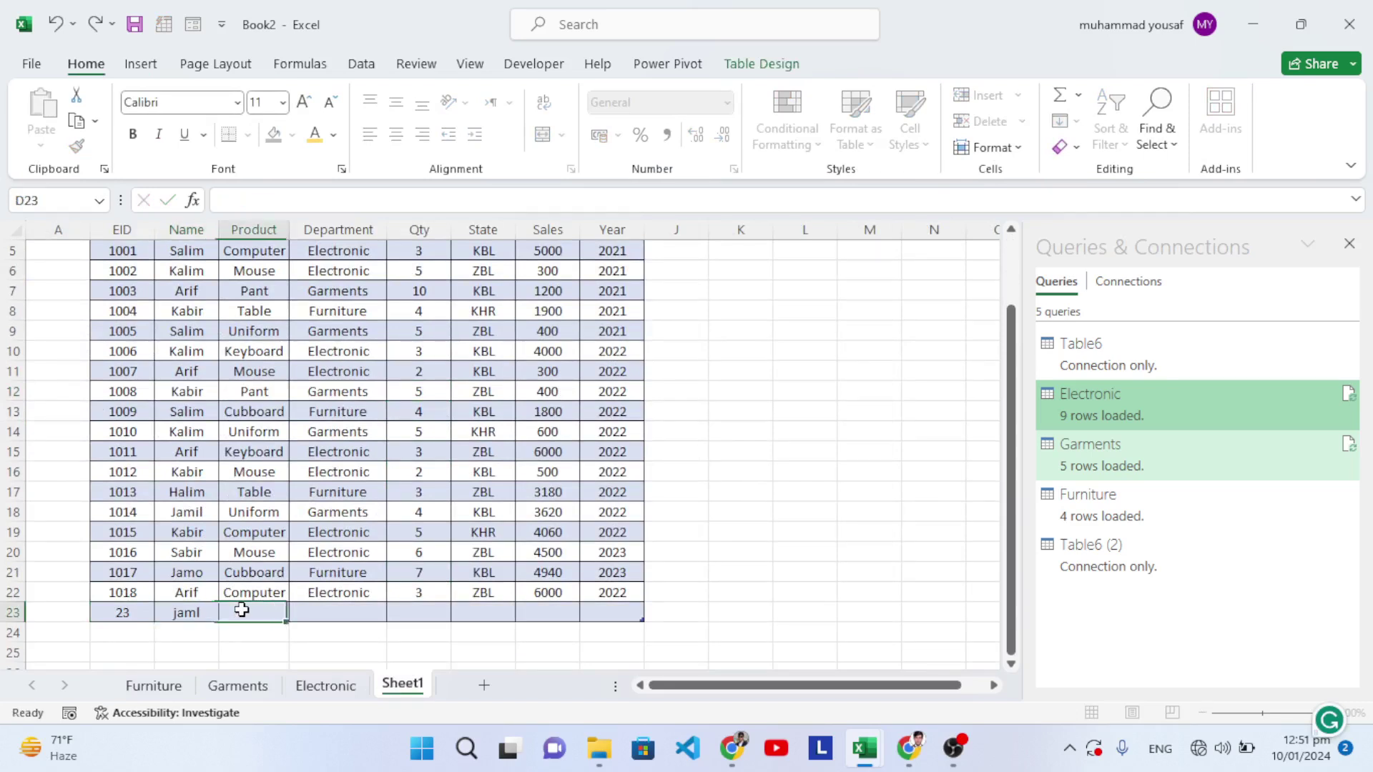
pyautogui.write('PC')
pyautogui.press('Tab')
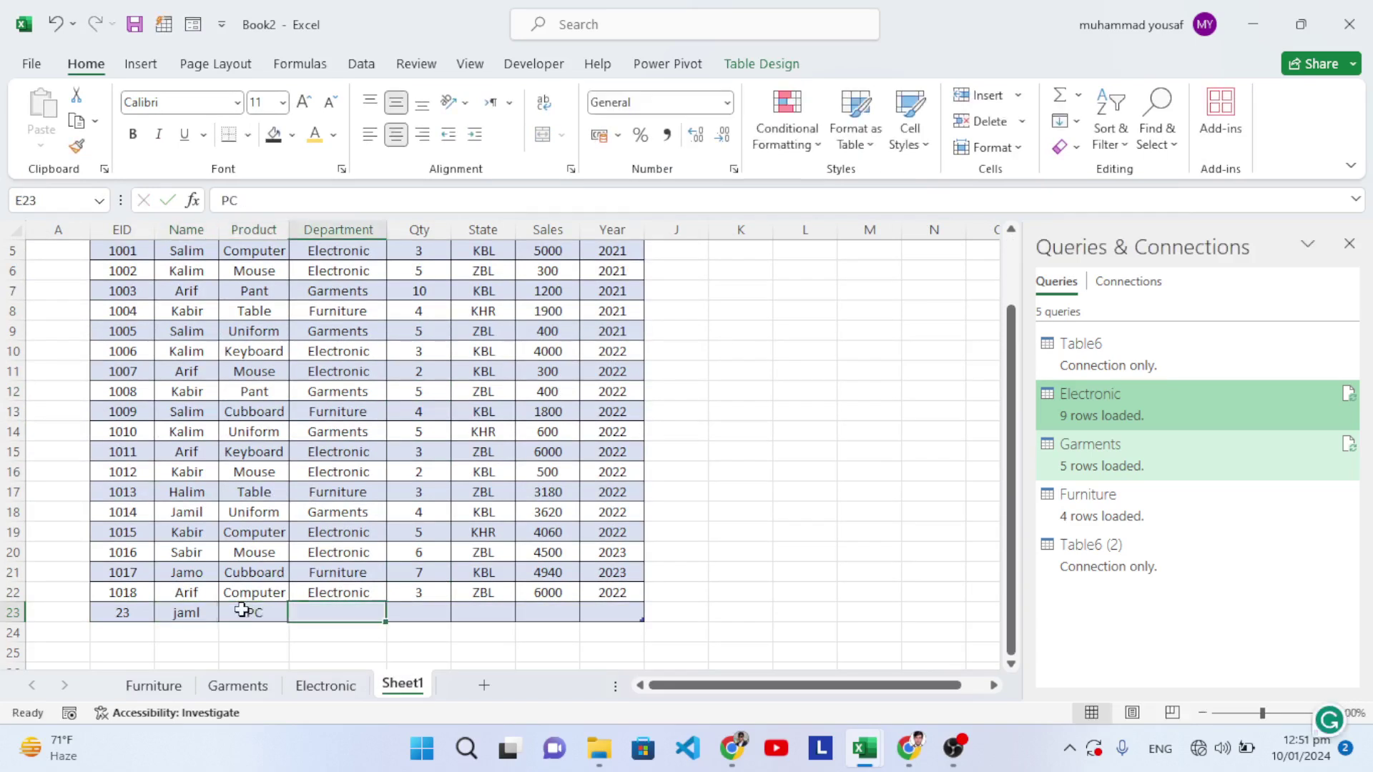
pyautogui.write('Electronic')
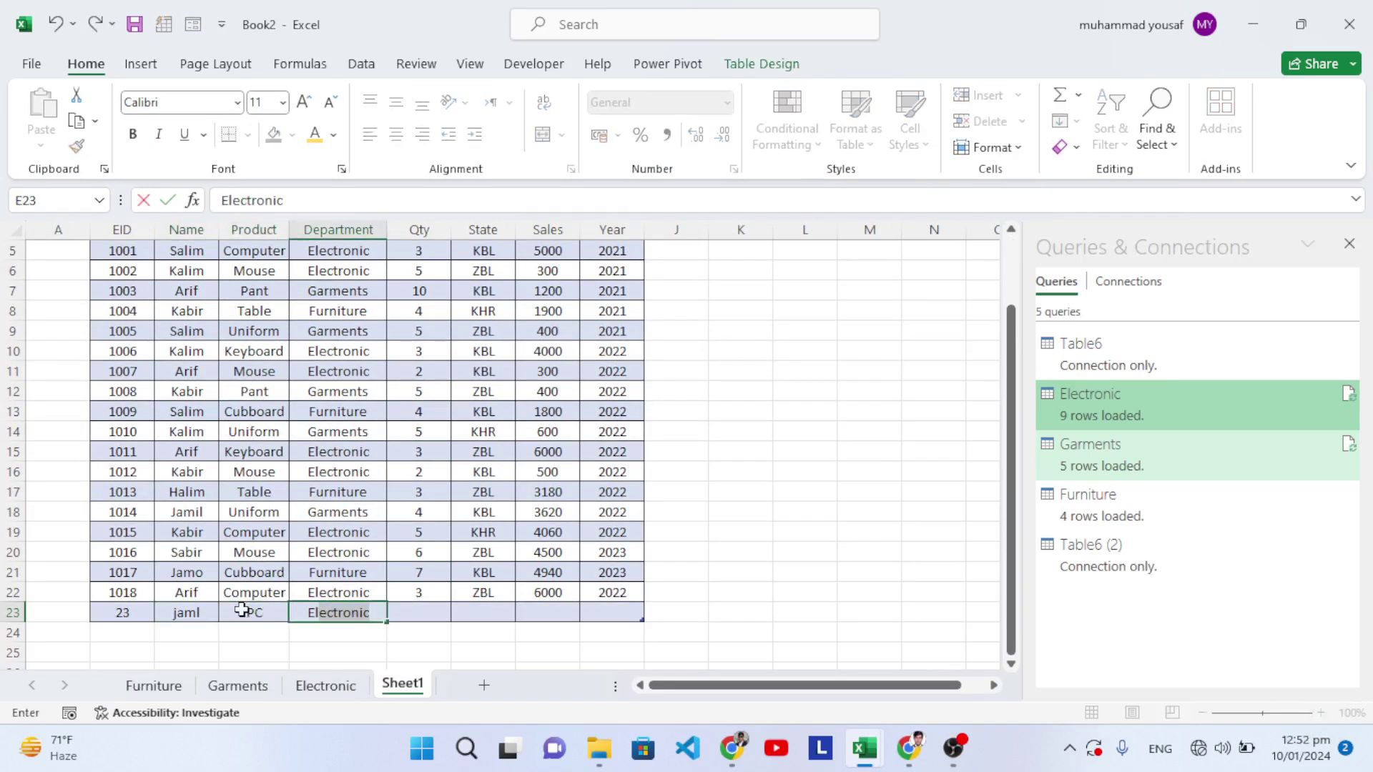
pyautogui.press('Return')
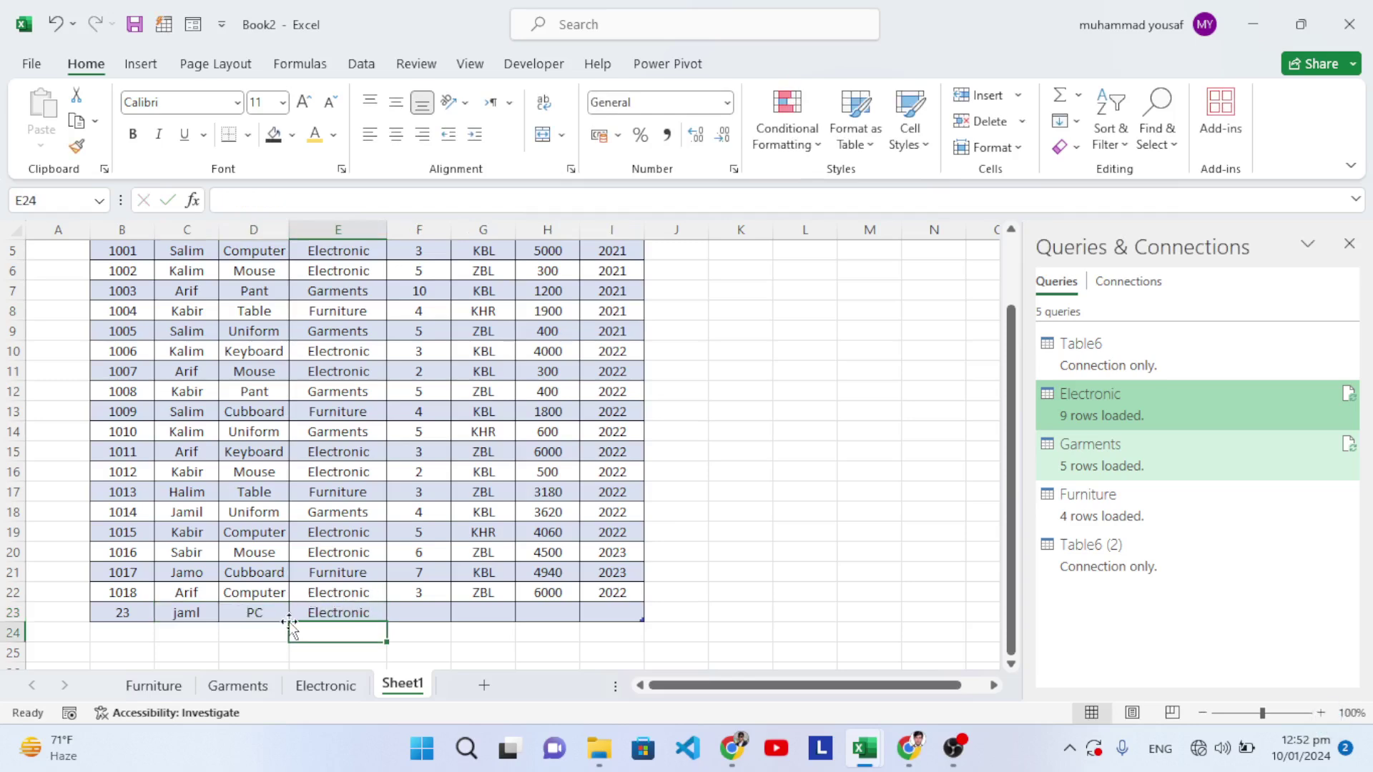
# Step: From the Electronic sheet, run Refresh All on the Data tab to reload every query
pyautogui.click(319, 690)
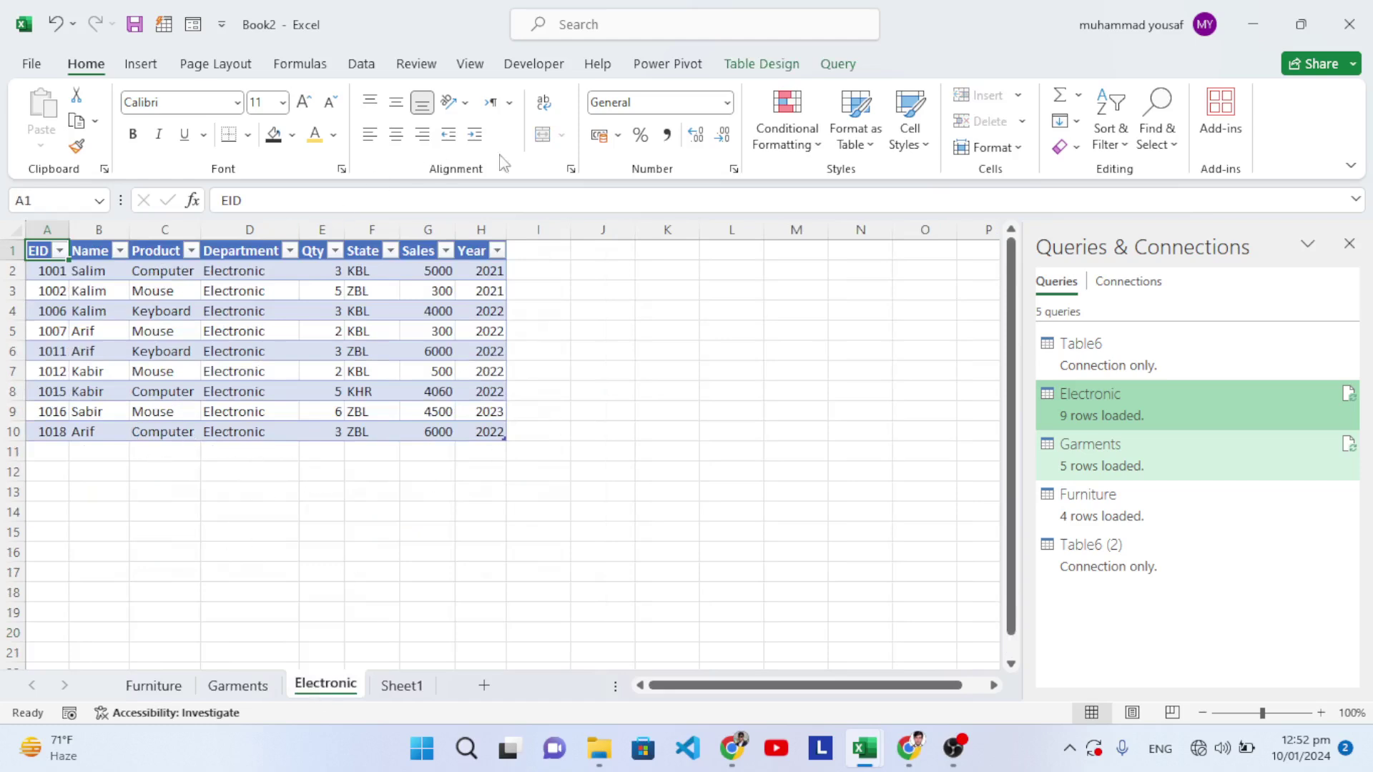
pyautogui.click(361, 63)
pyautogui.click(378, 145)
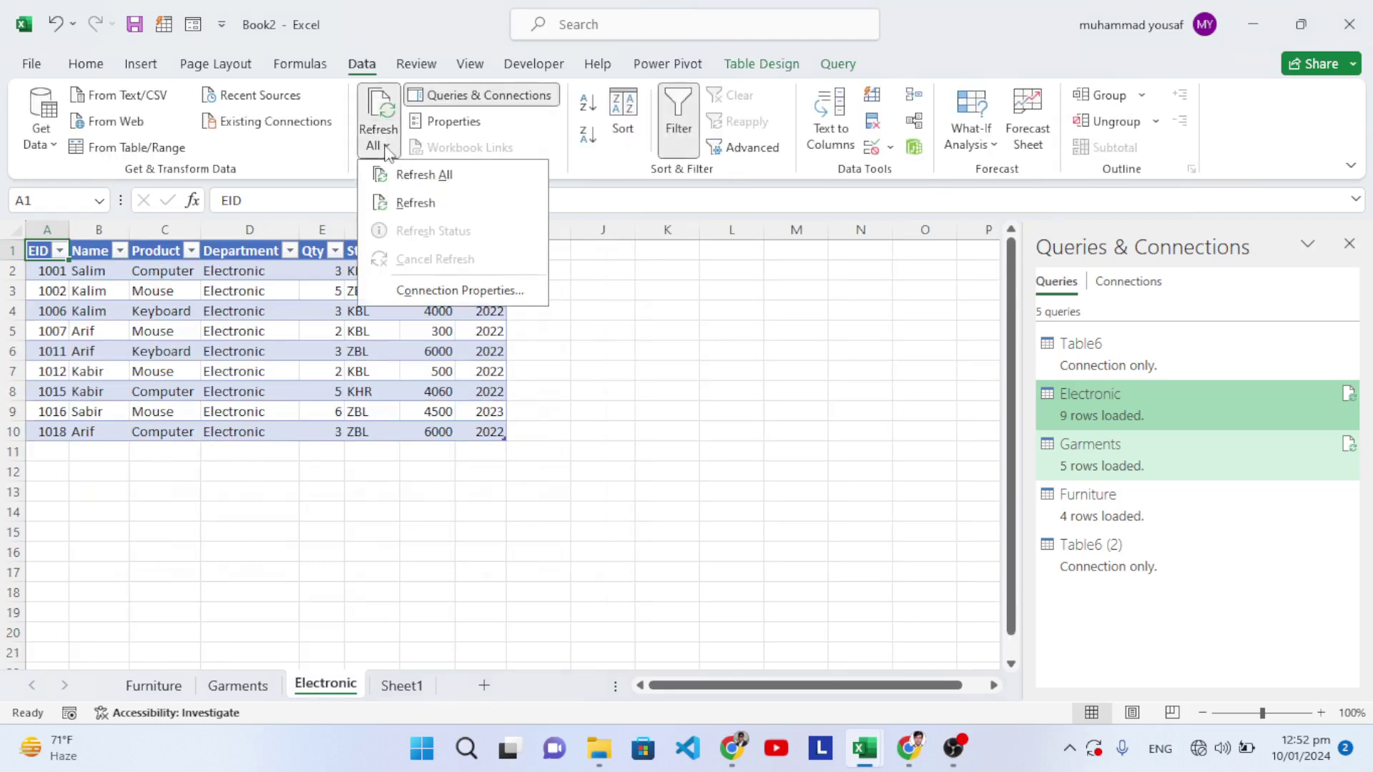
pyautogui.click(404, 174)
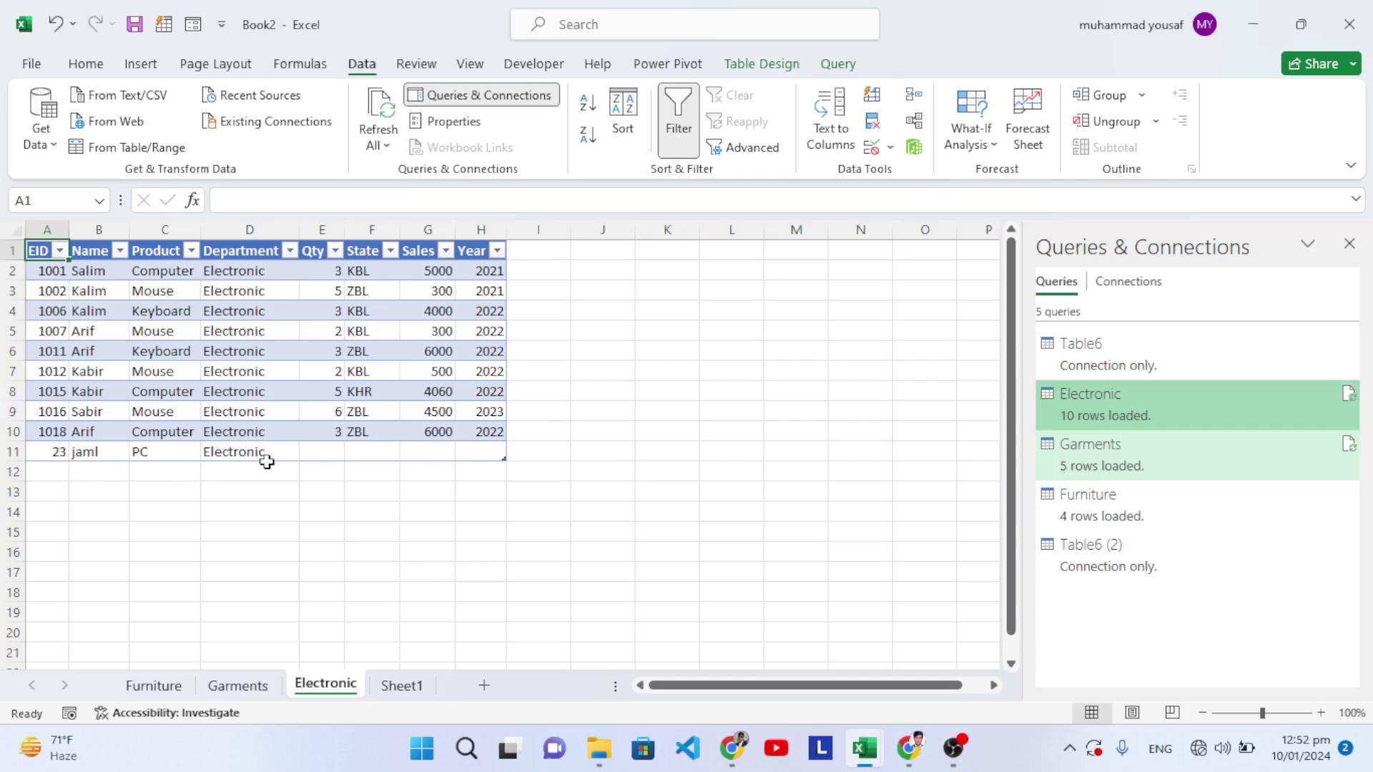
# Step: Check the Electronic, Garments and Furniture sheets, return to Sheet1 and close Queries & Connections
pyautogui.click(401, 688)
pyautogui.click(325, 688)
pyautogui.click(246, 685)
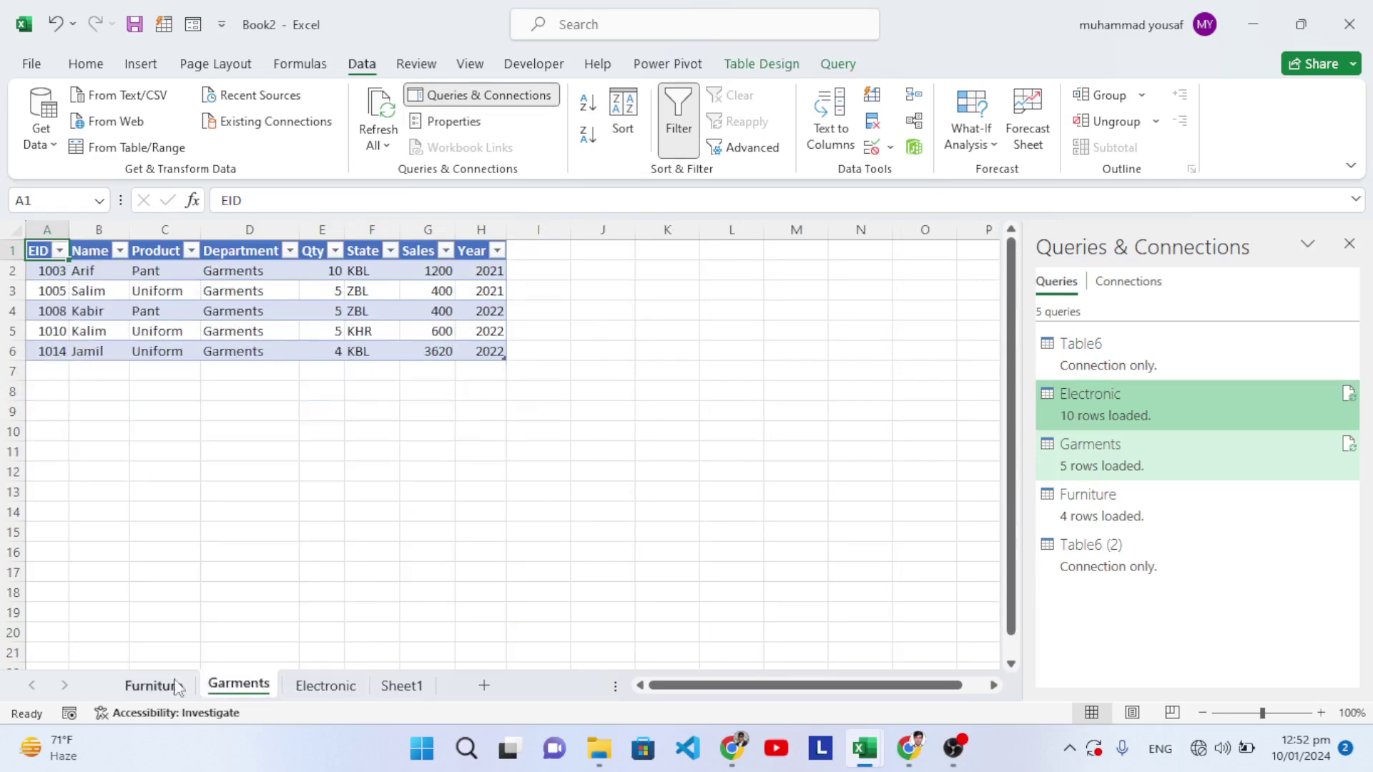
pyautogui.click(156, 687)
pyautogui.click(325, 686)
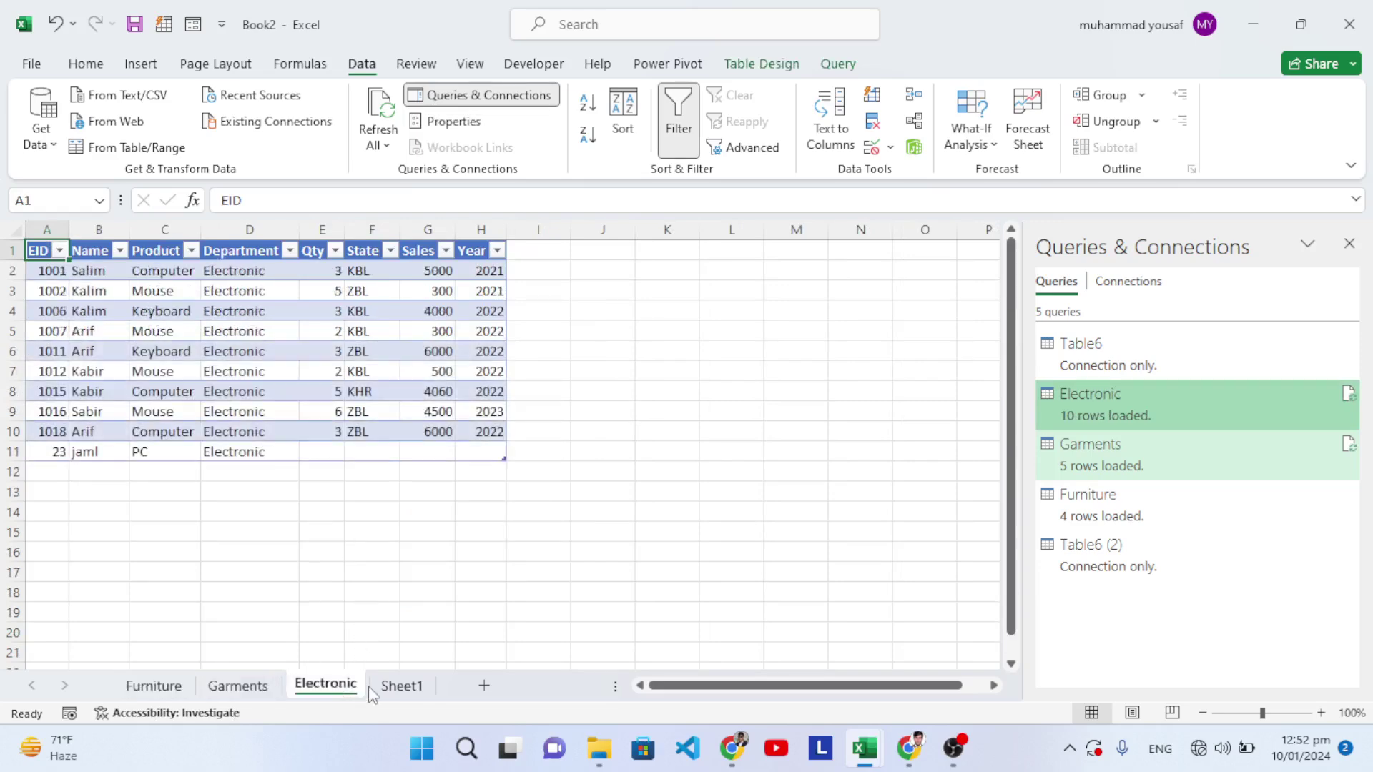
pyautogui.click(402, 686)
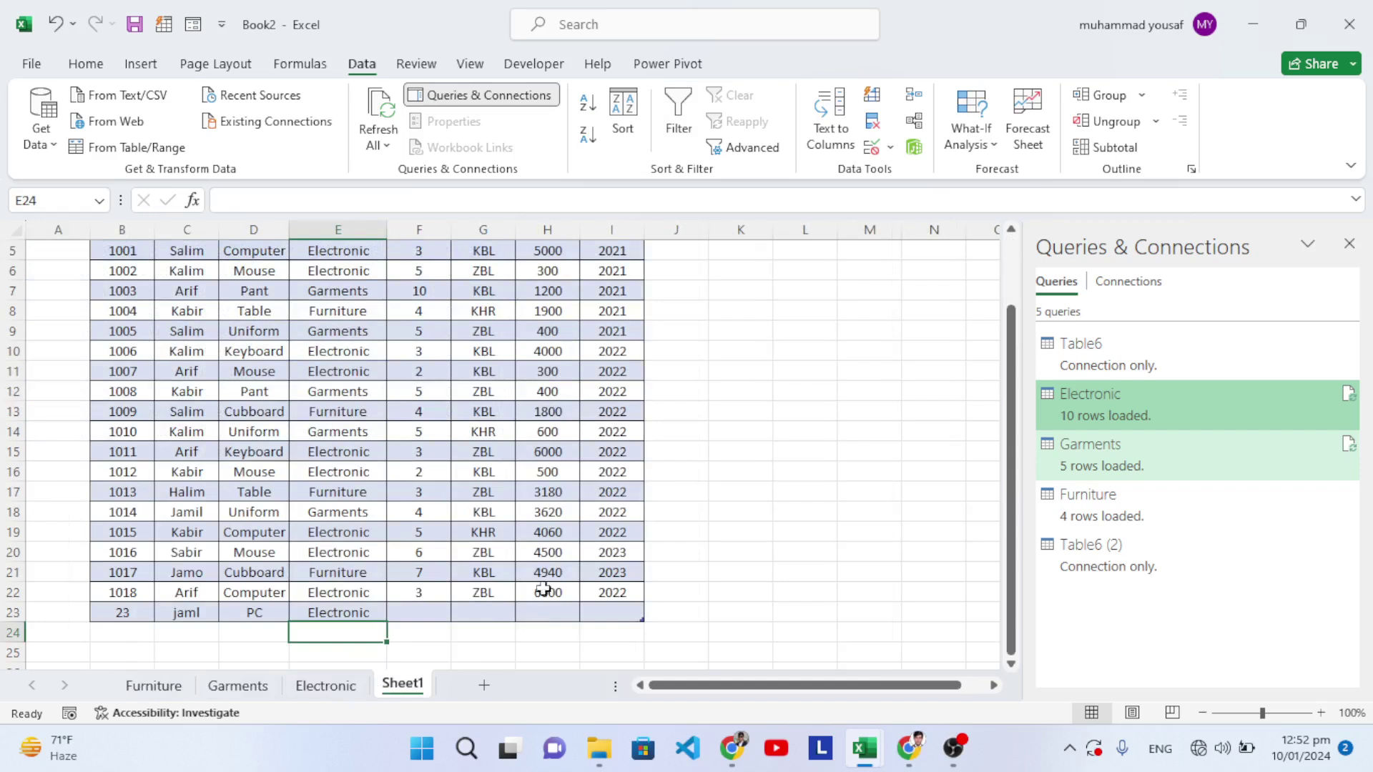
pyautogui.click(1349, 243)
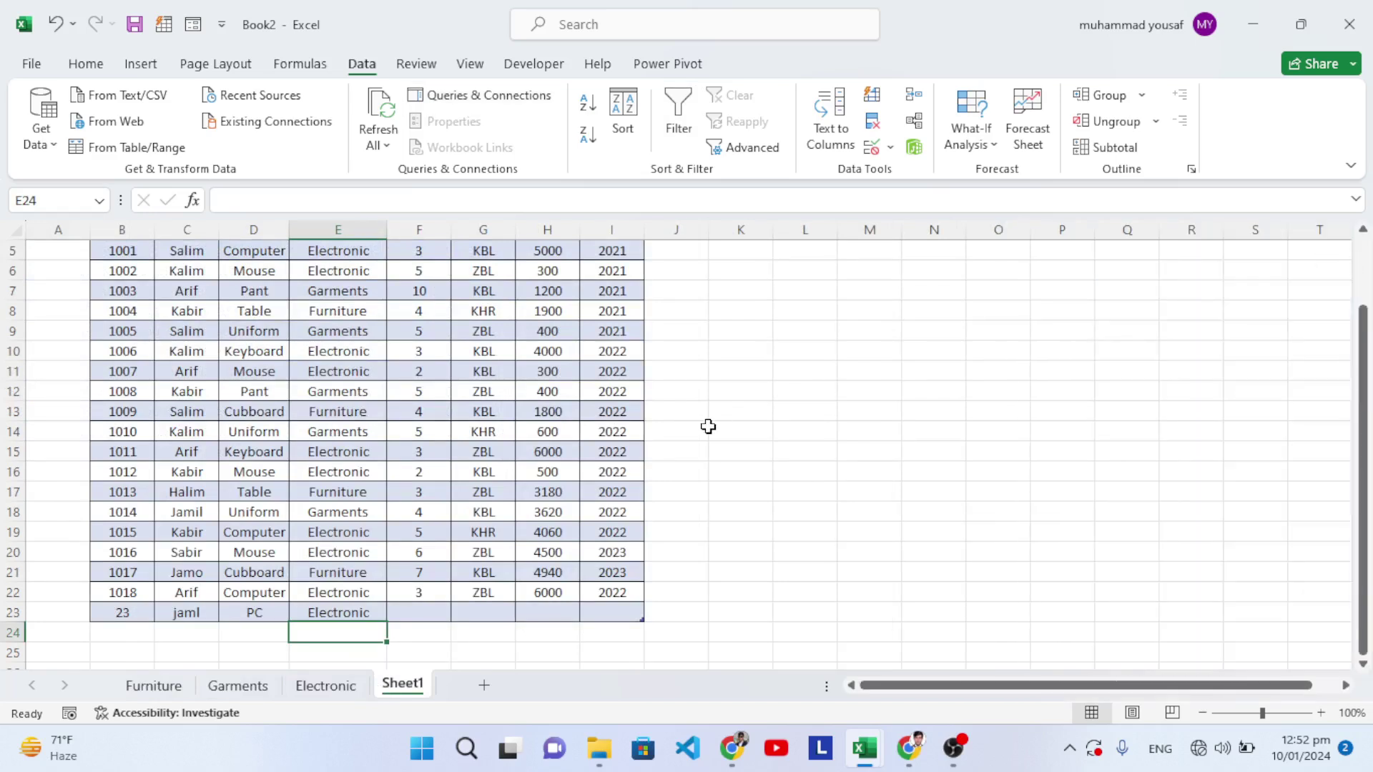